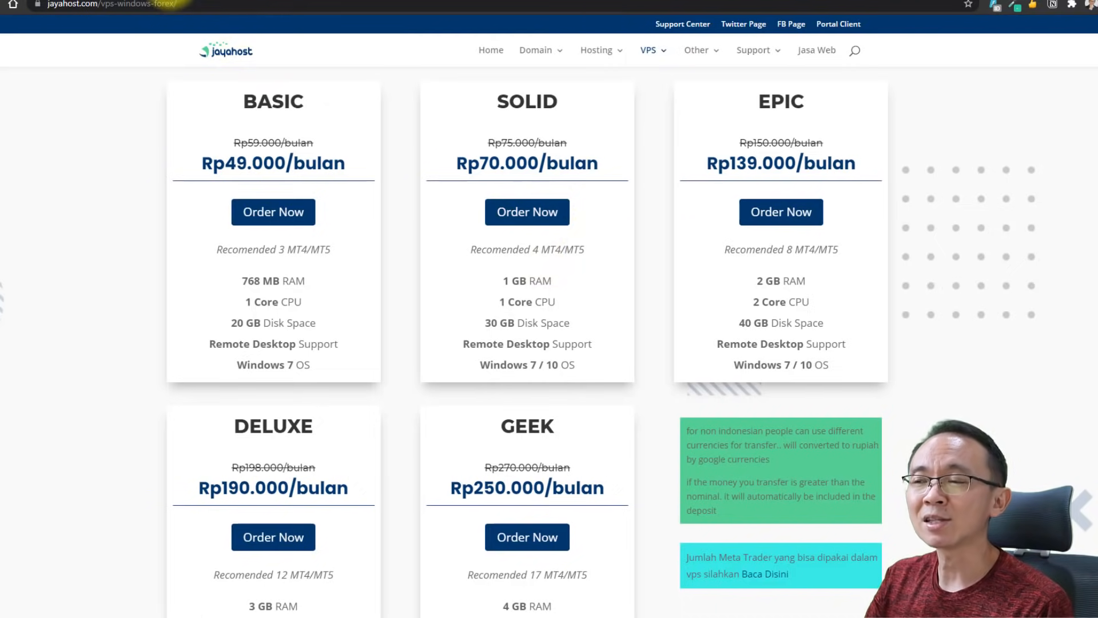
Switch to the fxvm.net site and examine the forex VPS plan comparison, including terminal capacity, setup time and monthly prices.
{"action": "left_click", "coordinate": [166, 1]}
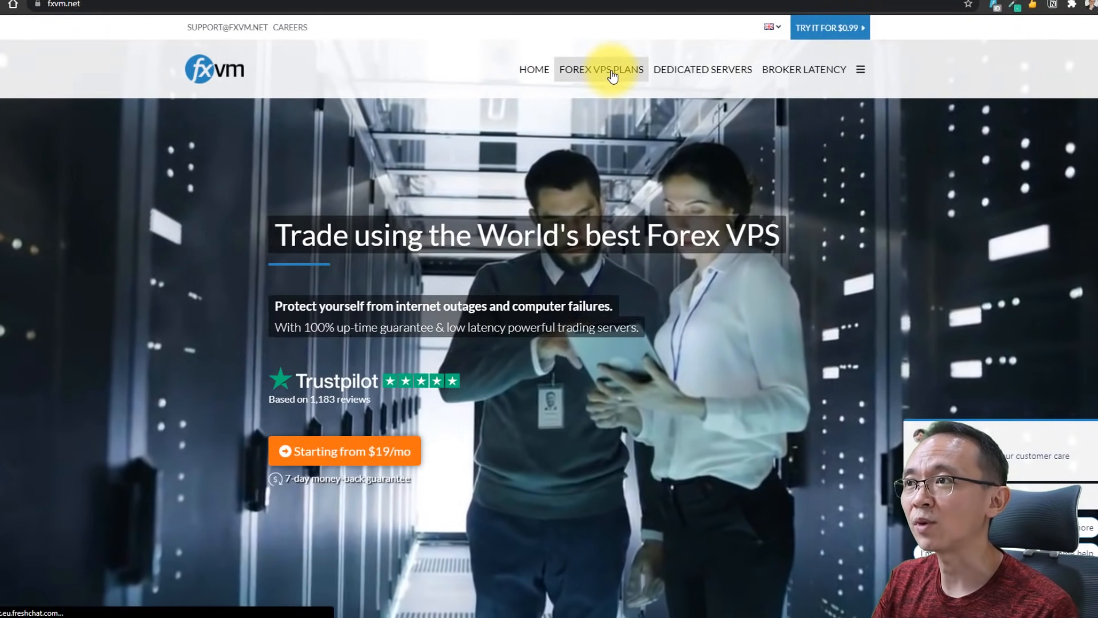
{"action": "left_click", "coordinate": [612, 73]}
{"action": "scroll", "coordinate": [887, 326], "scroll_direction": "down", "scroll_amount": 6}
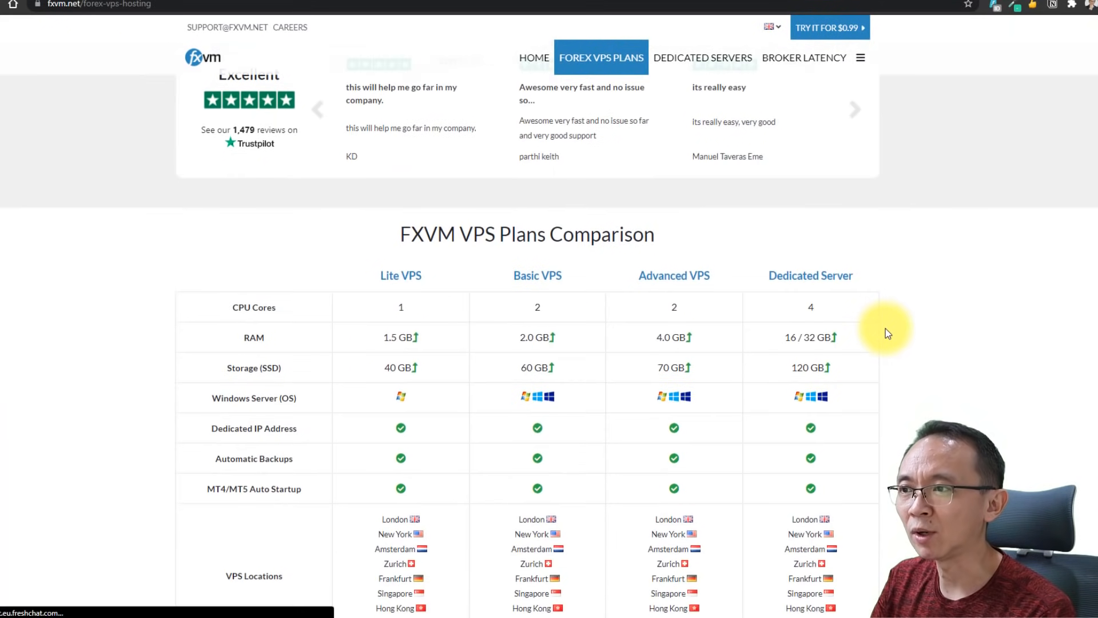
{"action": "scroll", "coordinate": [885, 328], "scroll_direction": "down", "scroll_amount": 2}
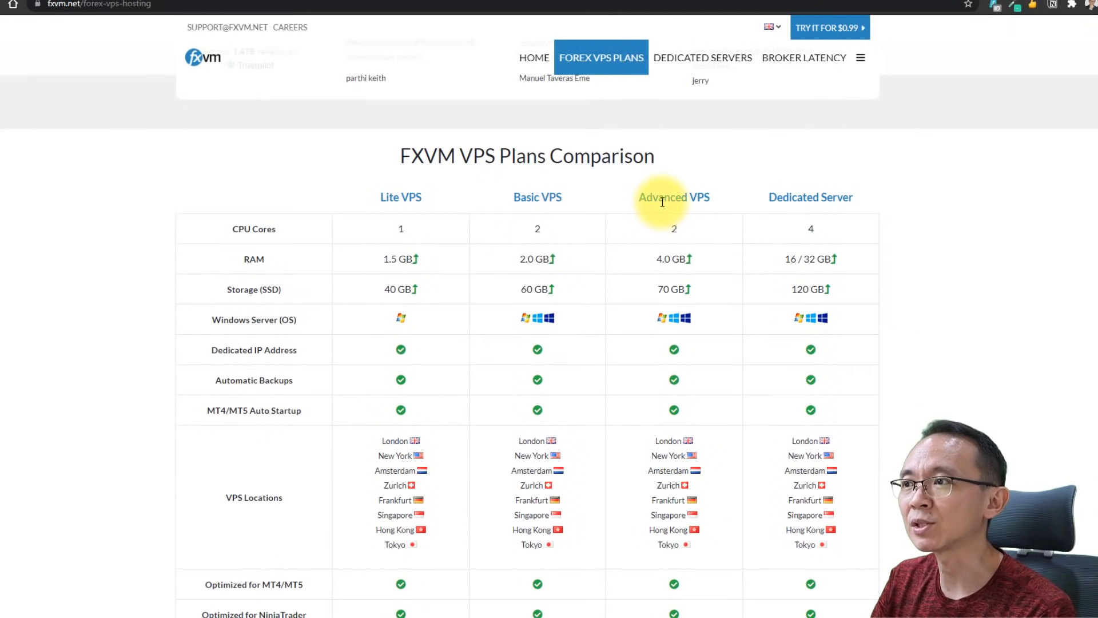
{"action": "scroll", "coordinate": [887, 270], "scroll_direction": "down", "scroll_amount": 6}
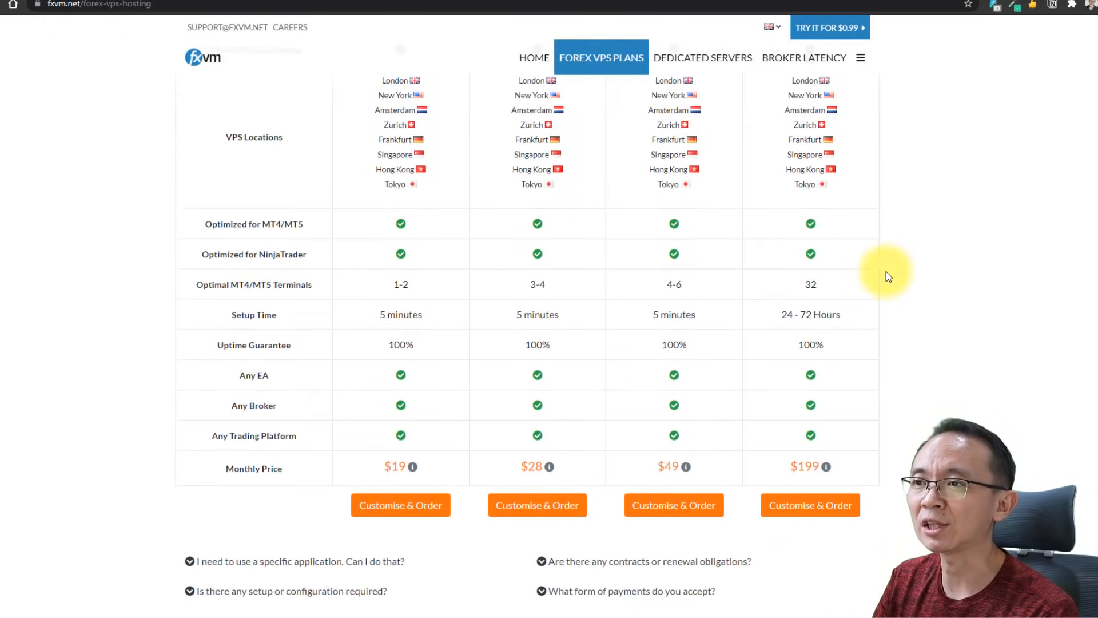
{"action": "scroll", "coordinate": [887, 271], "scroll_direction": "down", "scroll_amount": 2}
{"action": "mouse_move", "coordinate": [542, 411]}
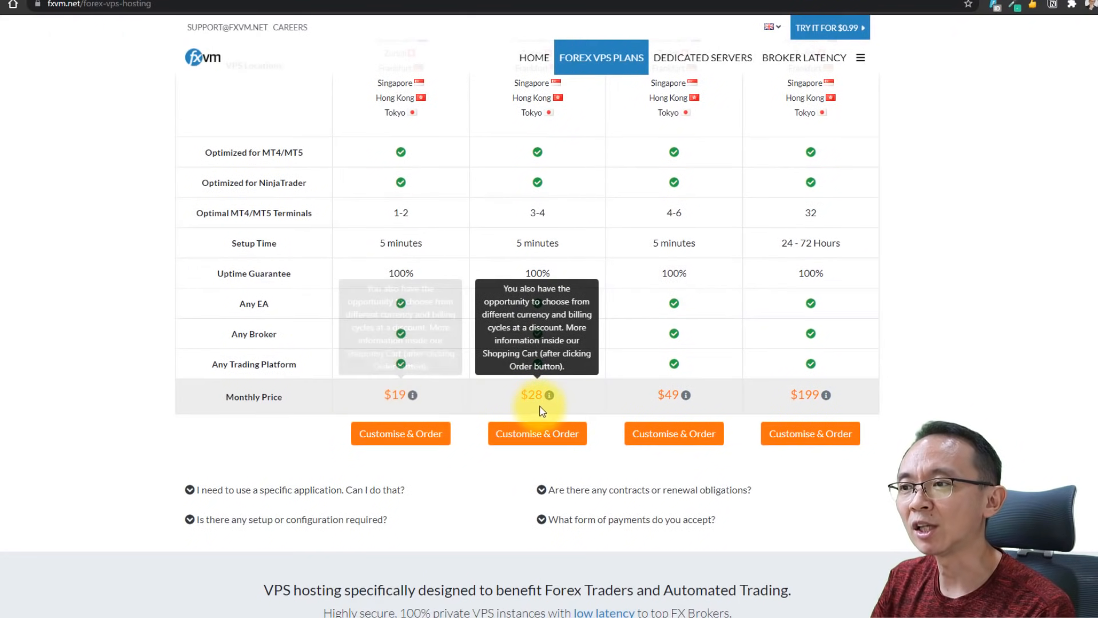
{"action": "mouse_move", "coordinate": [406, 211]}
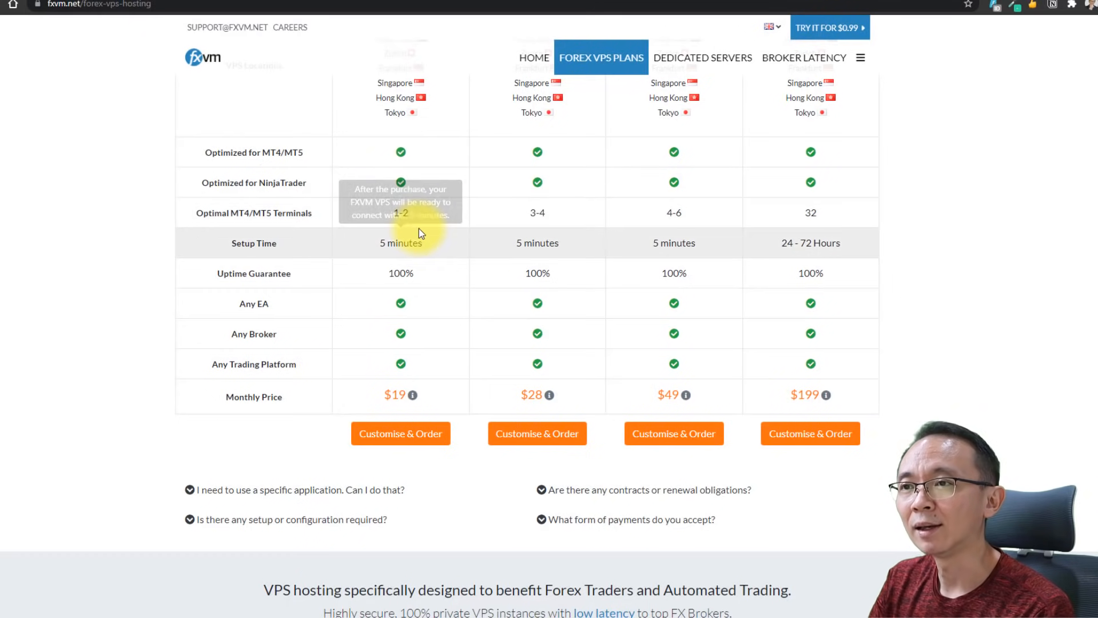
{"action": "mouse_move", "coordinate": [527, 225]}
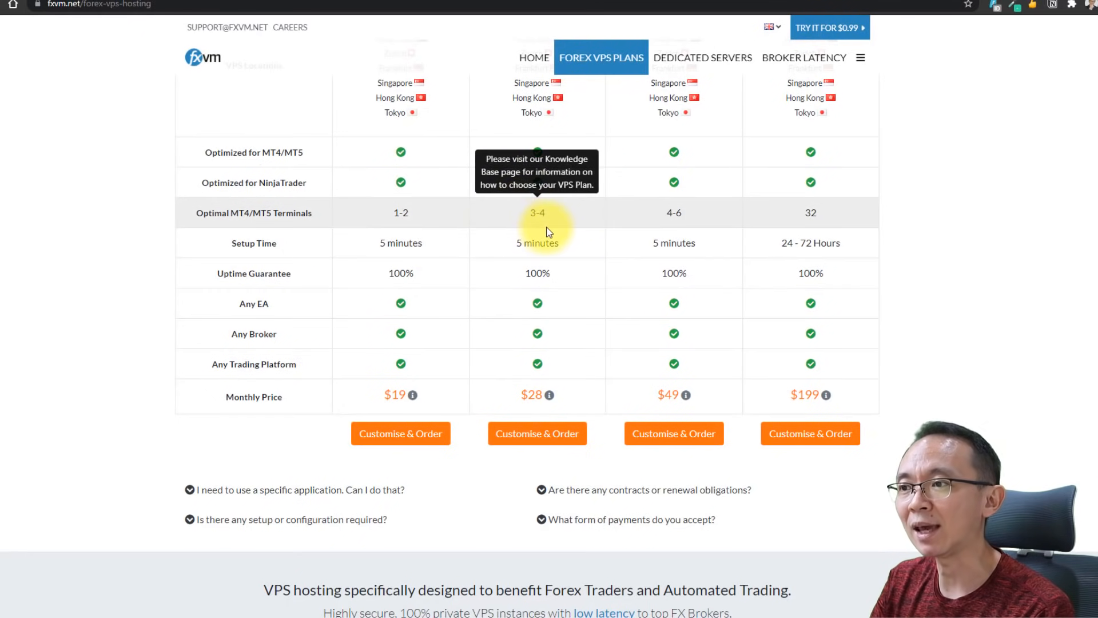
Start an order for the Lite VPS plan and choose Amsterdam as the datacenter location.
{"action": "left_click", "coordinate": [404, 436]}
{"action": "scroll", "coordinate": [447, 492], "scroll_direction": "down", "scroll_amount": 5}
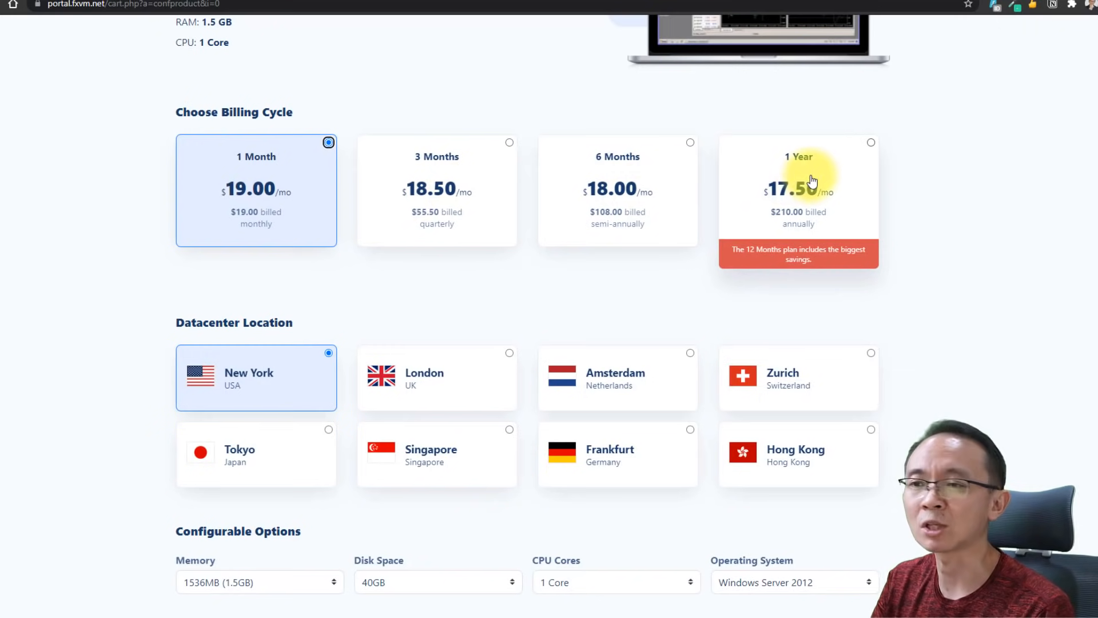
{"action": "scroll", "coordinate": [601, 292], "scroll_direction": "down", "scroll_amount": 2}
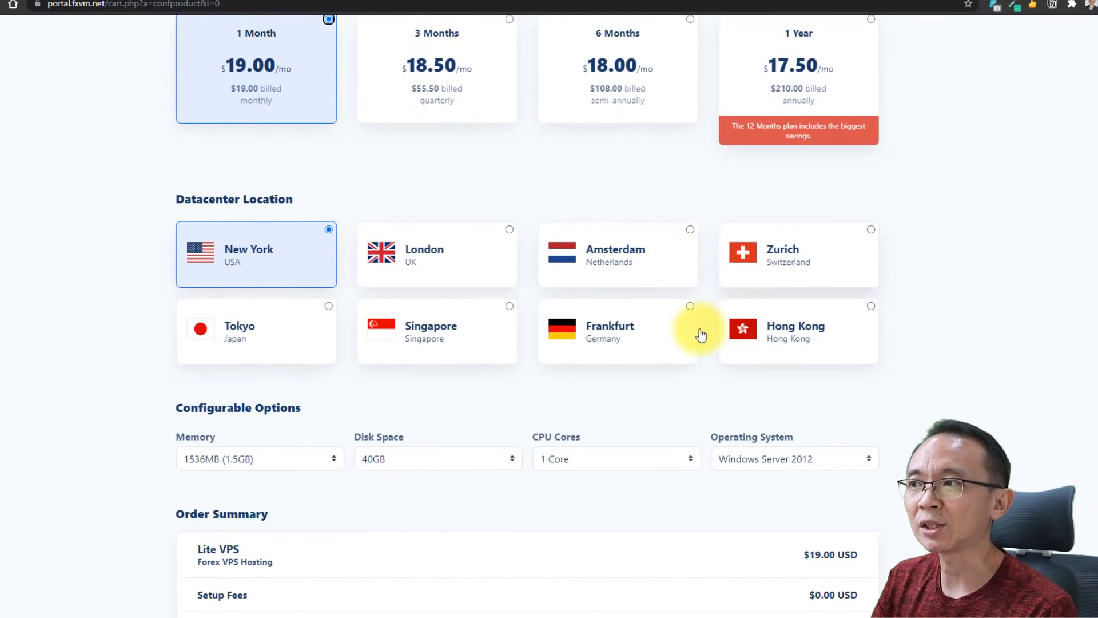
{"action": "left_click", "coordinate": [448, 263]}
{"action": "left_click", "coordinate": [598, 266]}
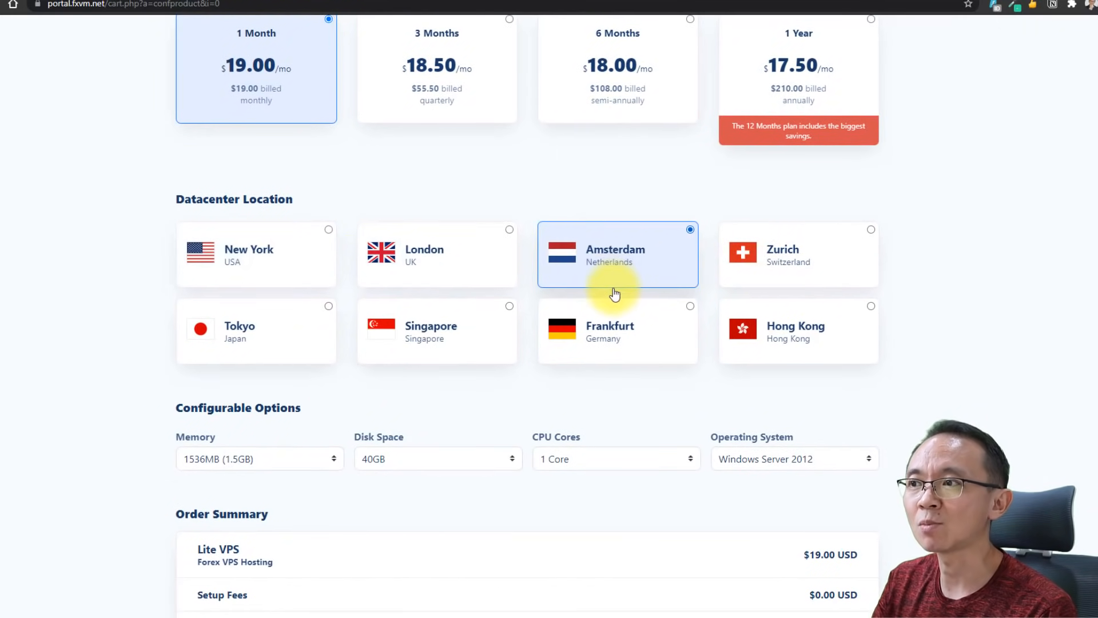
{"action": "scroll", "coordinate": [613, 292], "scroll_direction": "down", "scroll_amount": 3}
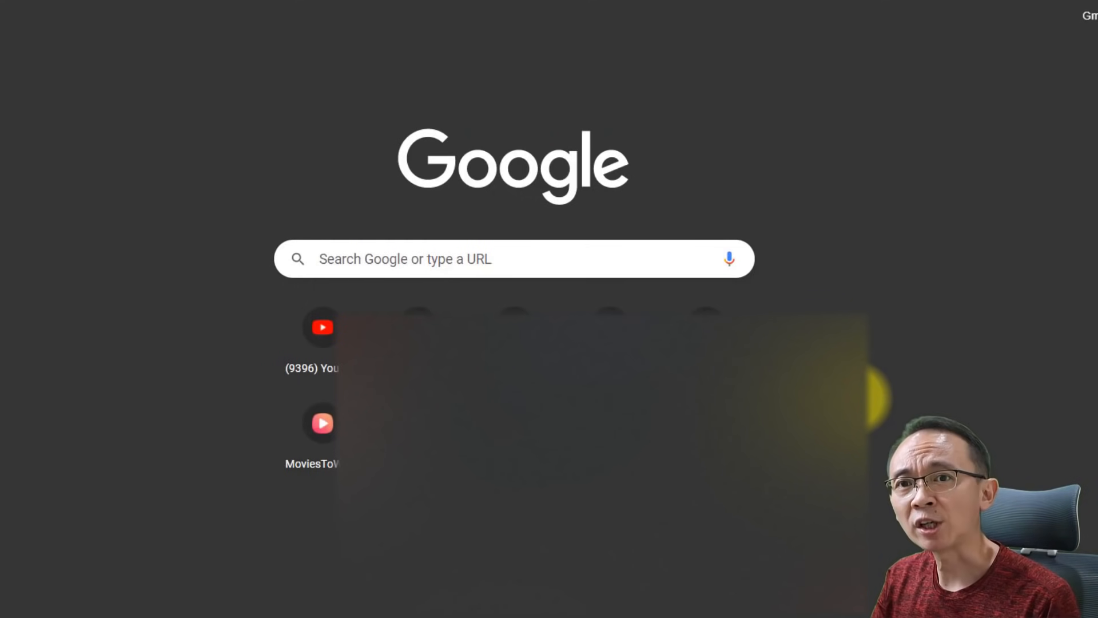
Search Google for "microsoft remote desktop" and open Microsoft's Get Microsoft Remote Desktop page.
{"action": "left_click", "coordinate": [497, 258]}
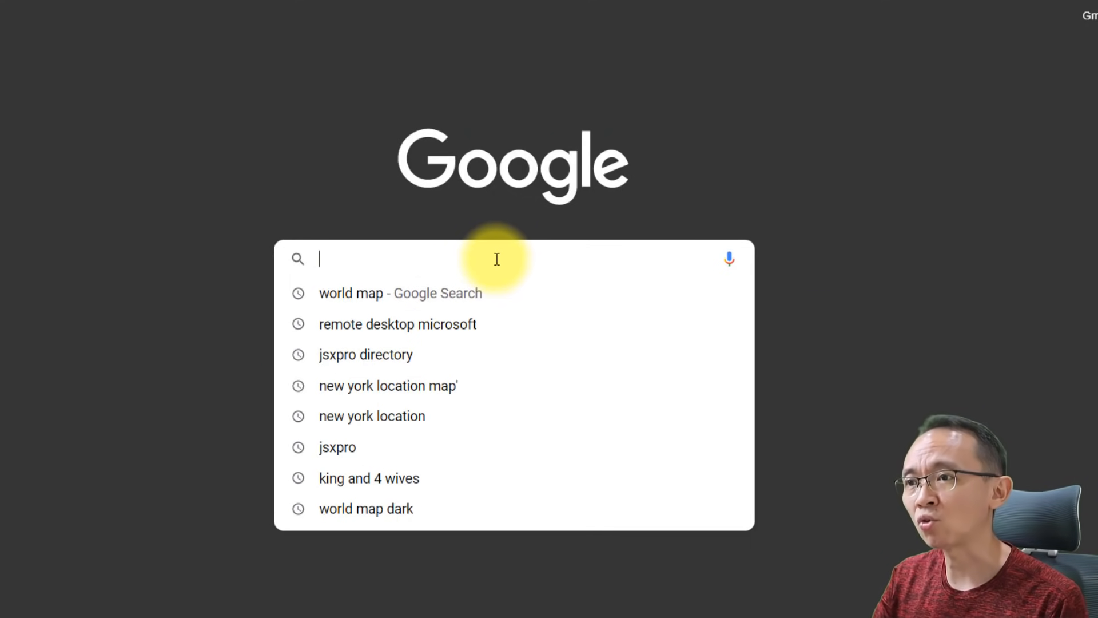
{"action": "type", "text": "microsoft re"}
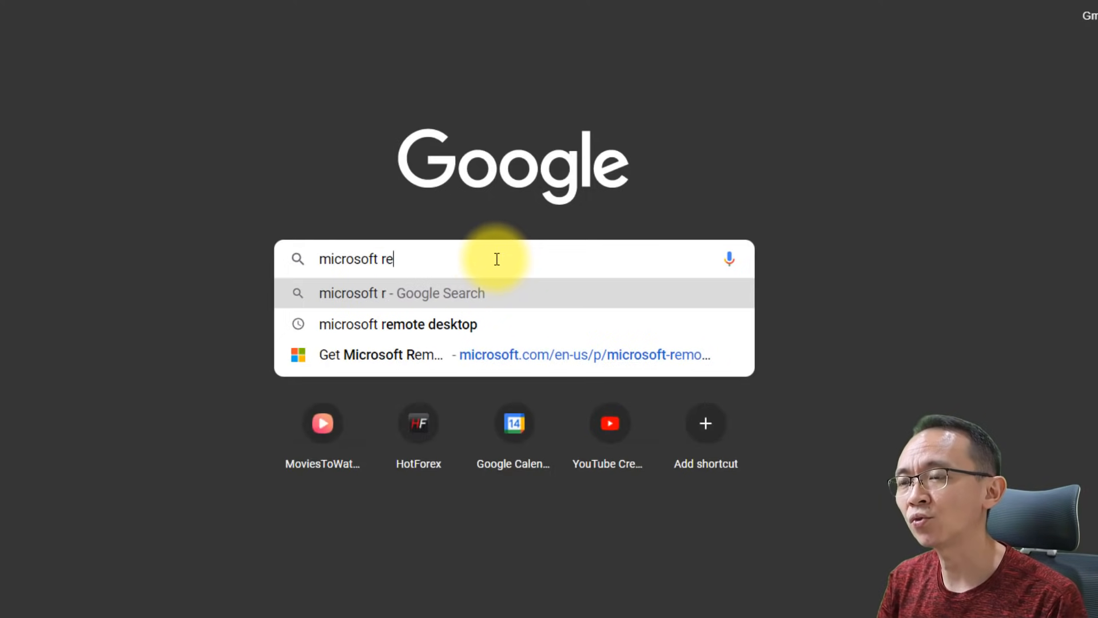
{"action": "type", "text": "mote desktop"}
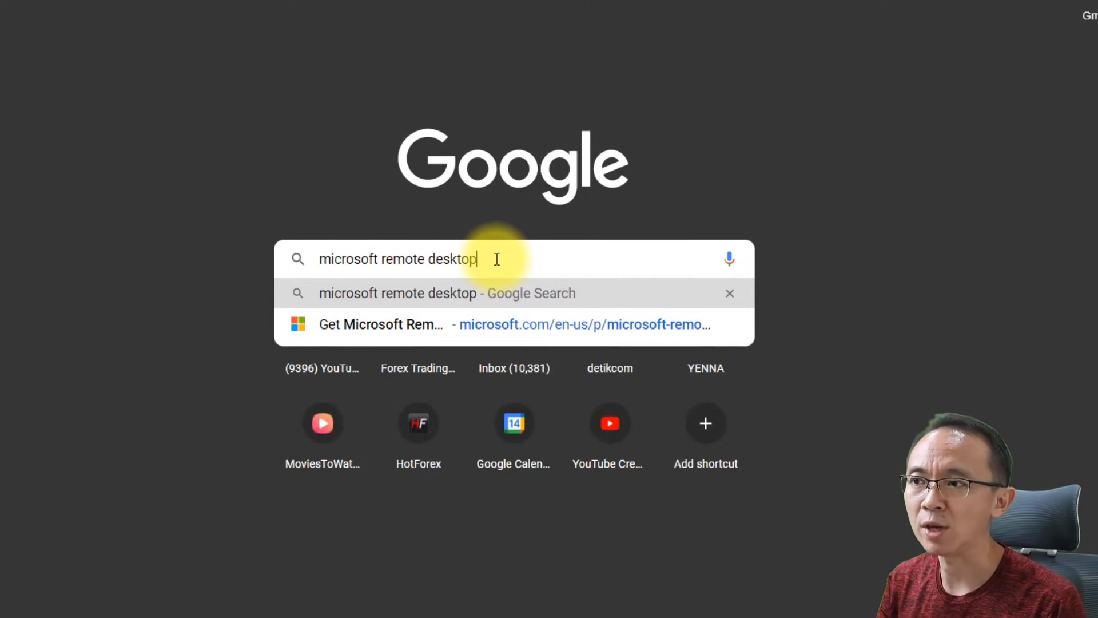
{"action": "key", "text": "Return"}
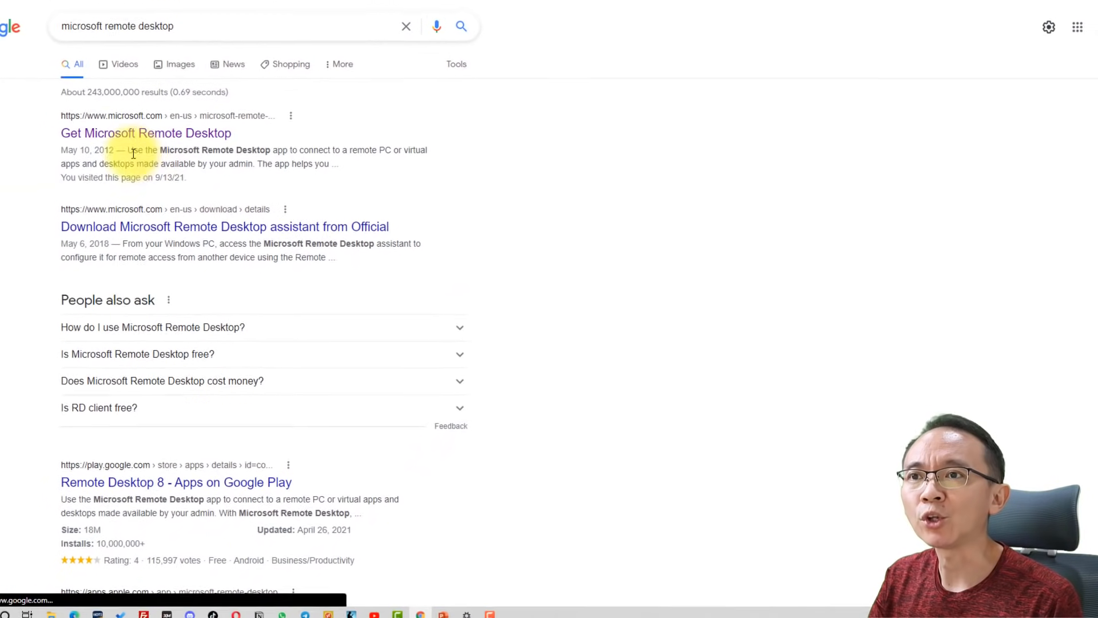
{"action": "left_click", "coordinate": [199, 146]}
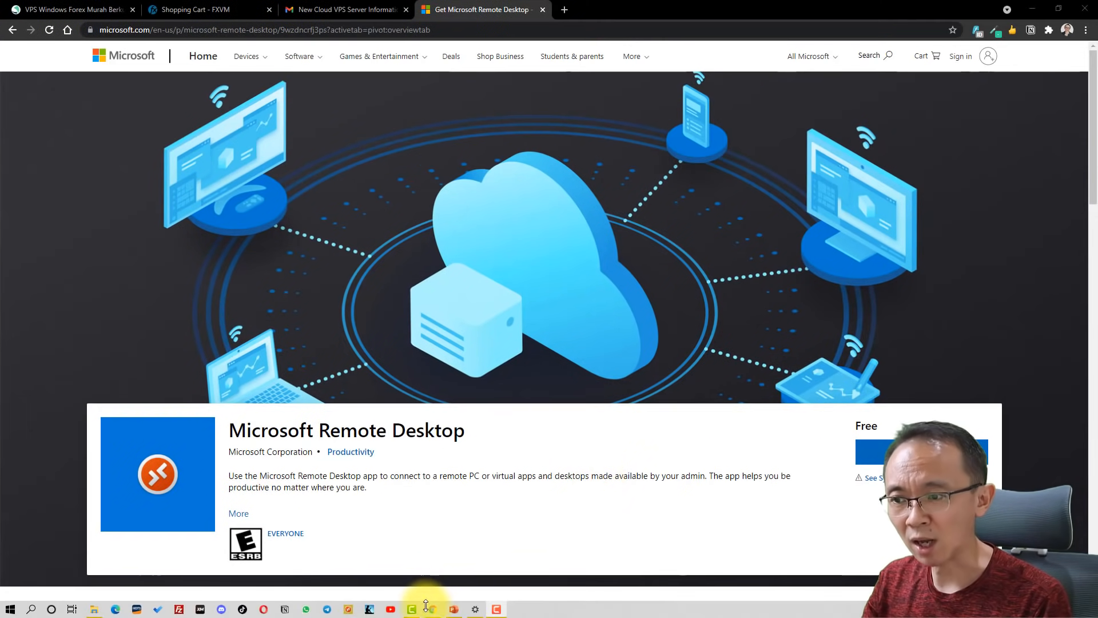
{"action": "left_click", "coordinate": [348, 609]}
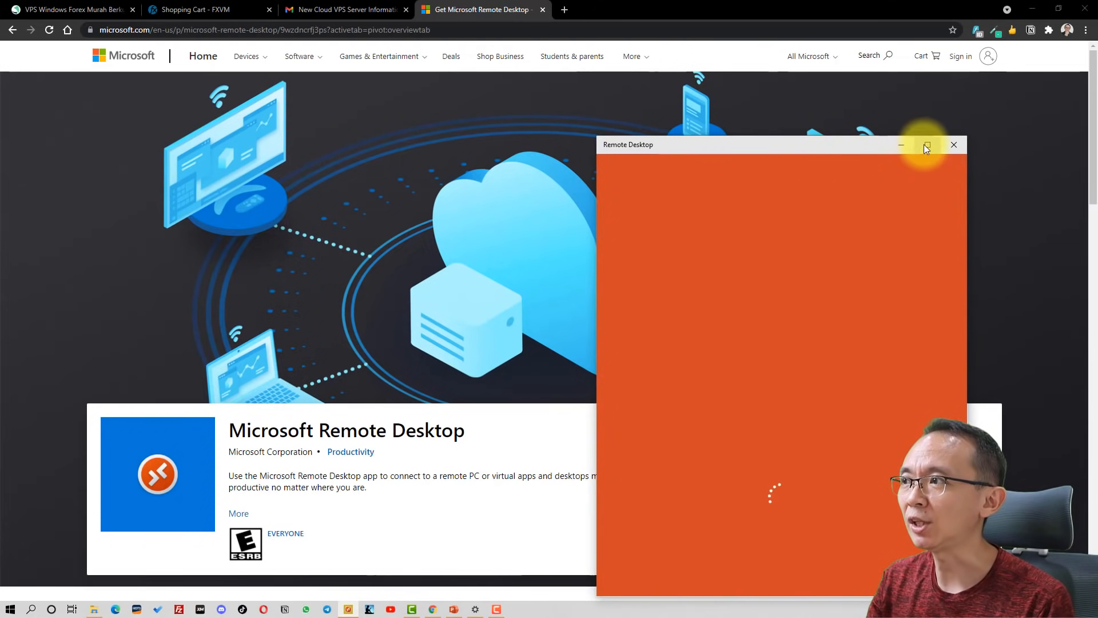
{"action": "left_click", "coordinate": [927, 145]}
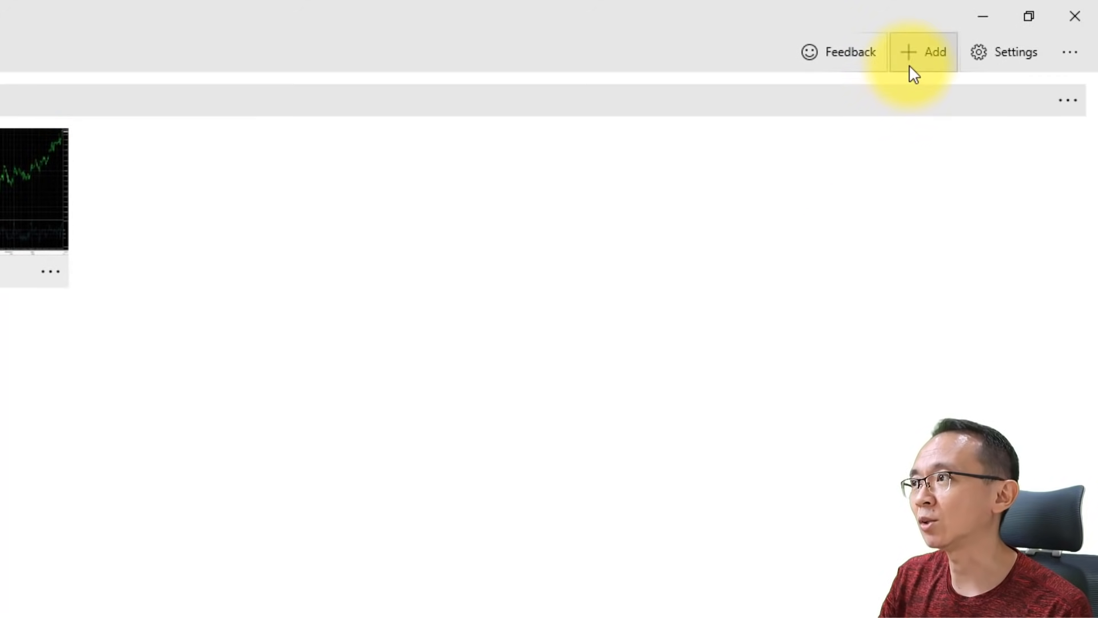
{"action": "left_click", "coordinate": [922, 52]}
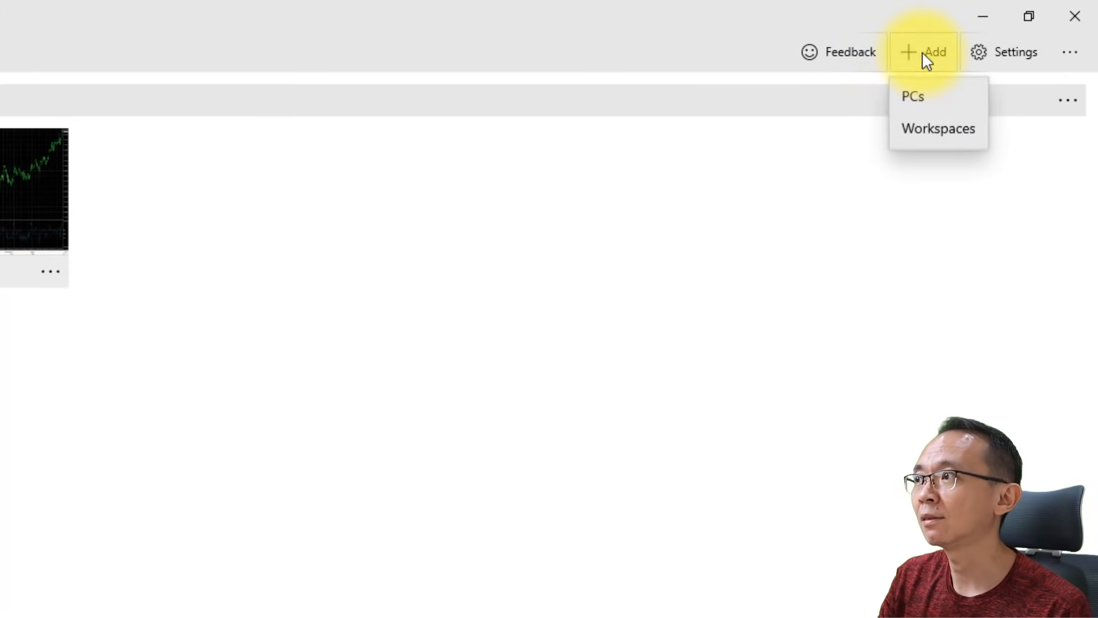
{"action": "left_click", "coordinate": [925, 99]}
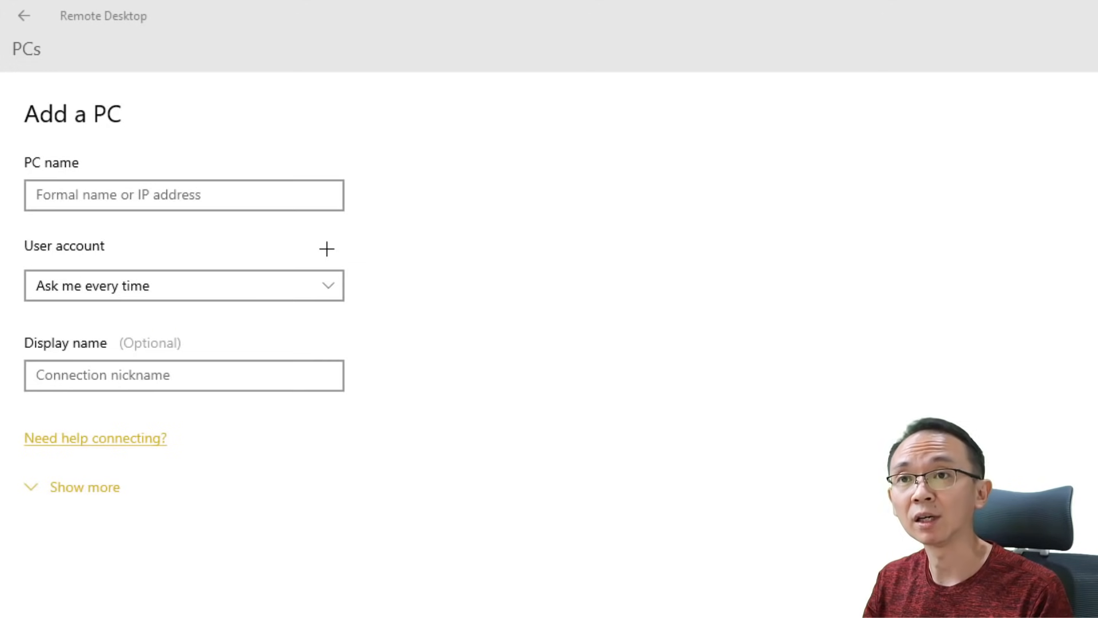
{"action": "left_click", "coordinate": [111, 189]}
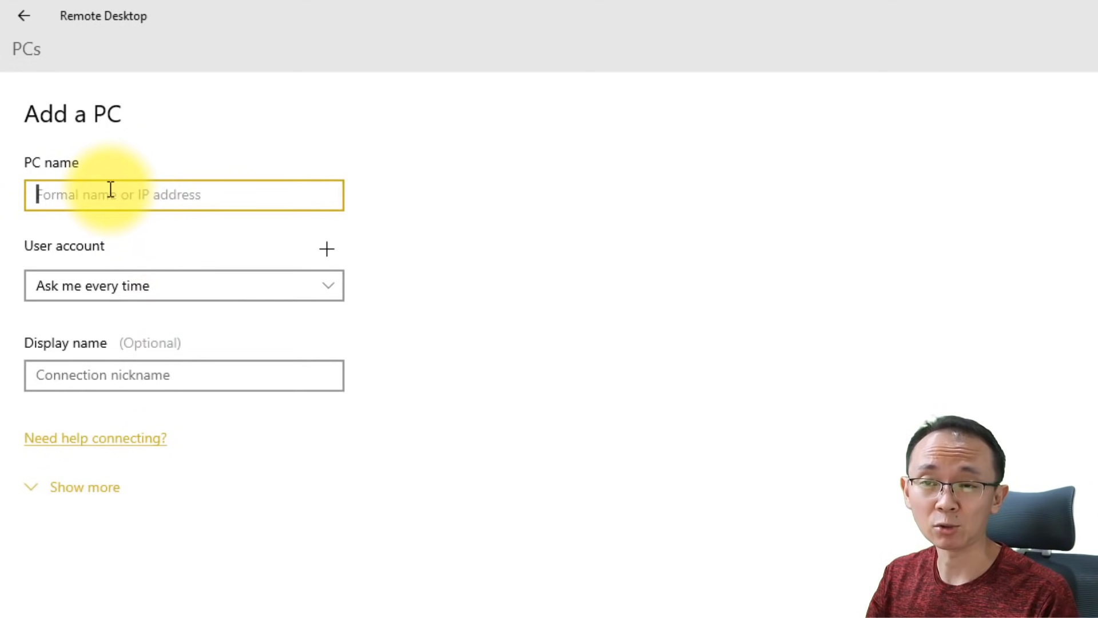
{"action": "type", "text": "185.126.137.197:42014"}
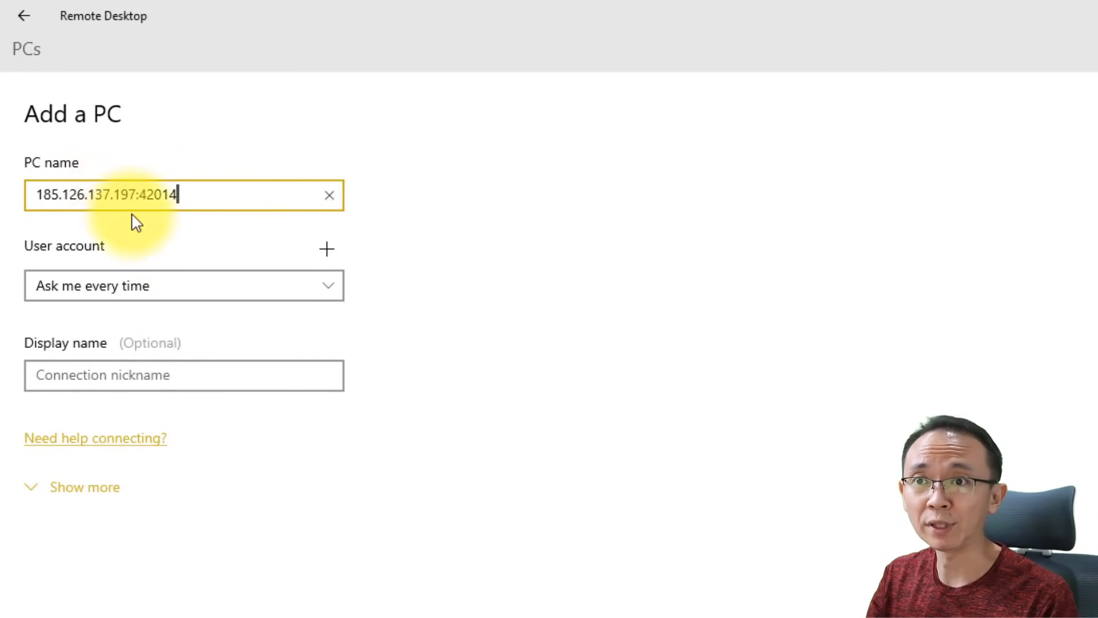
Add a user account for the PC with username trader, the account password and display name JSXPRO SERVER, and save it.
{"action": "left_click", "coordinate": [329, 250]}
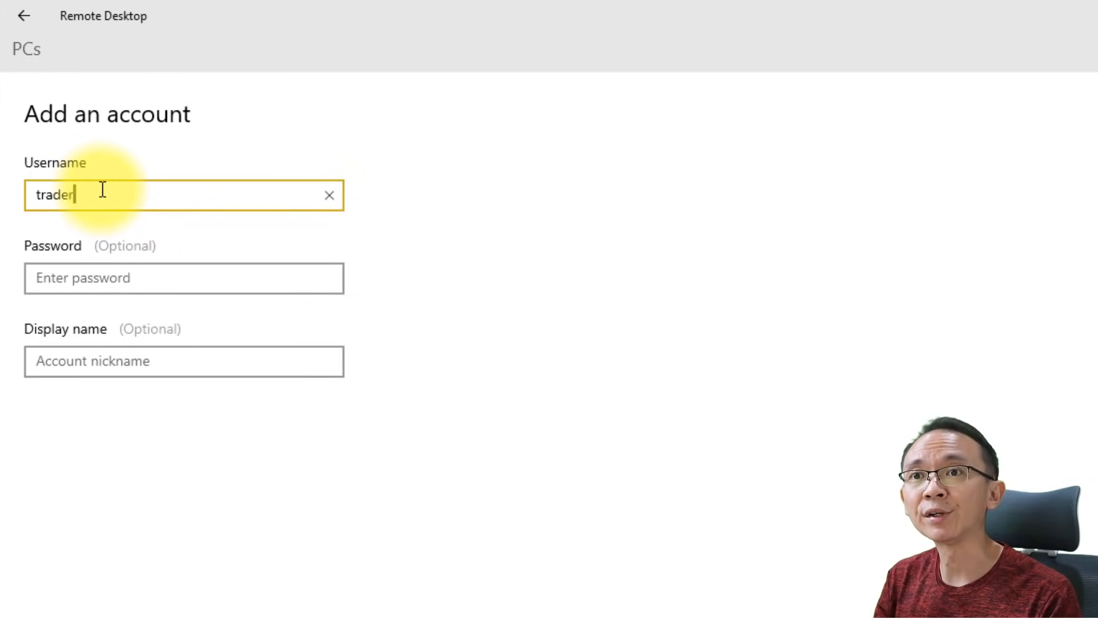
{"action": "left_click", "coordinate": [96, 280]}
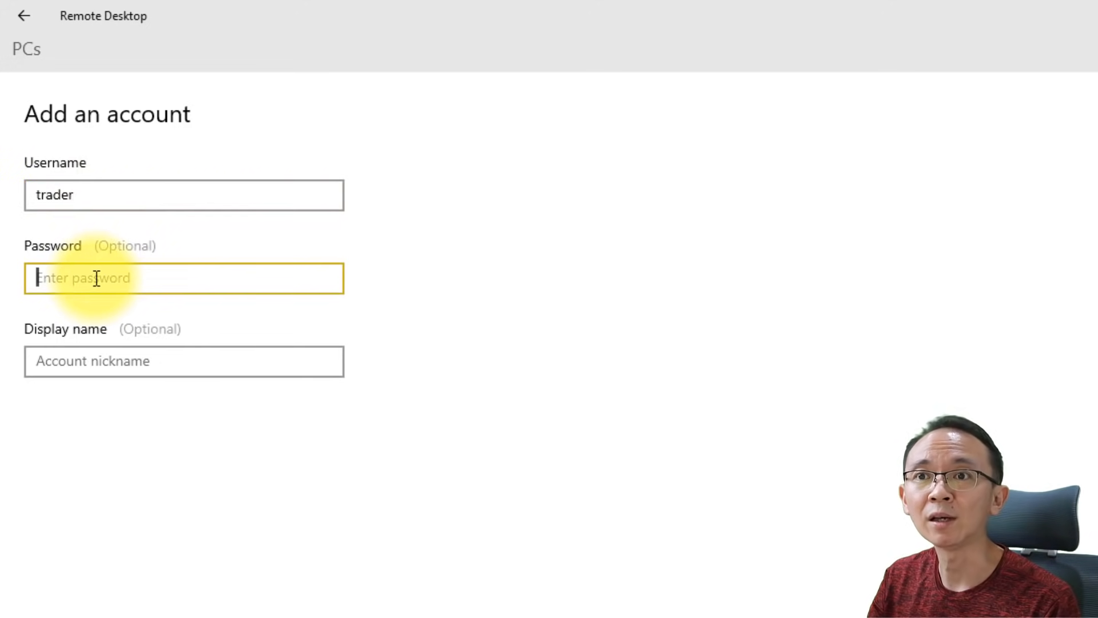
{"action": "key", "text": "ctrl+v"}
{"action": "left_click", "coordinate": [96, 360]}
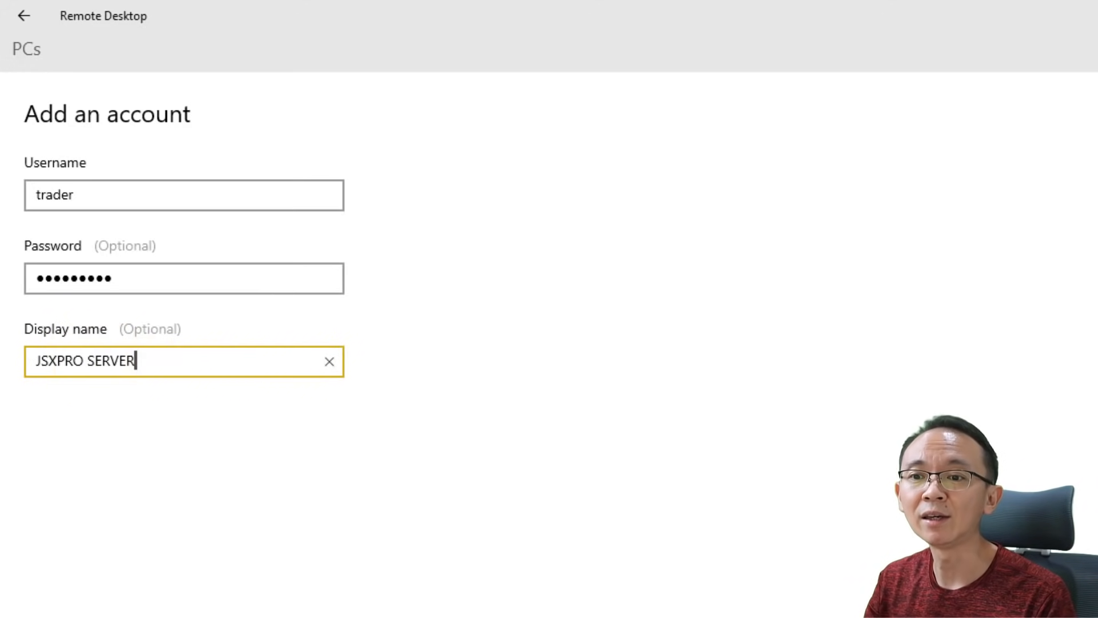
{"action": "left_click", "coordinate": [334, 615]}
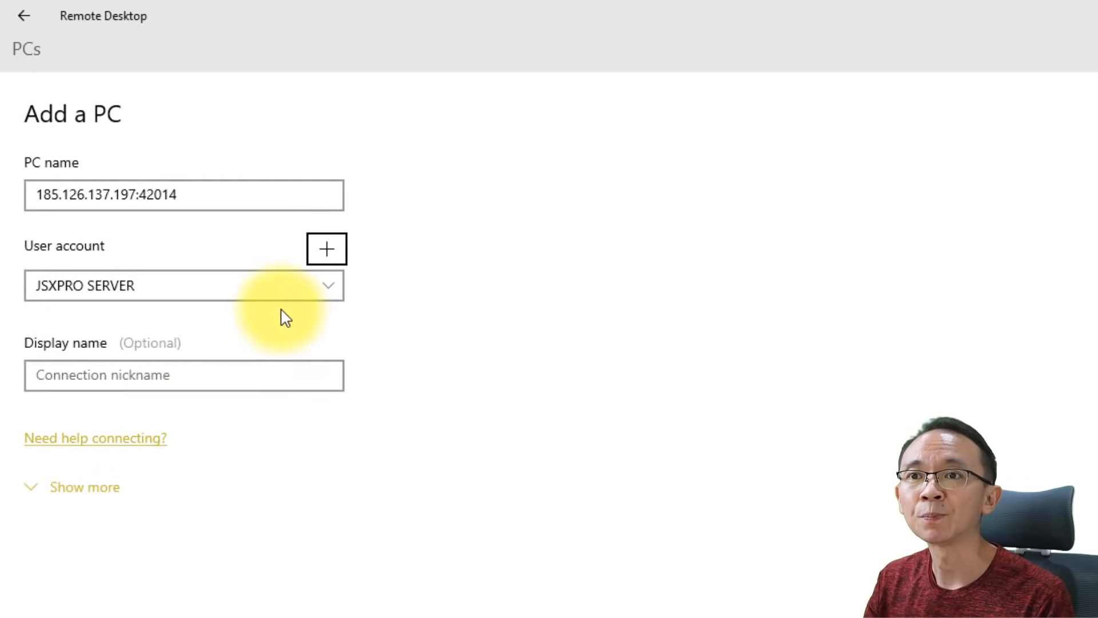
Set the PC's display name to JSXPRO SERVER, save the connection, and look over its available options.
{"action": "left_click", "coordinate": [110, 375]}
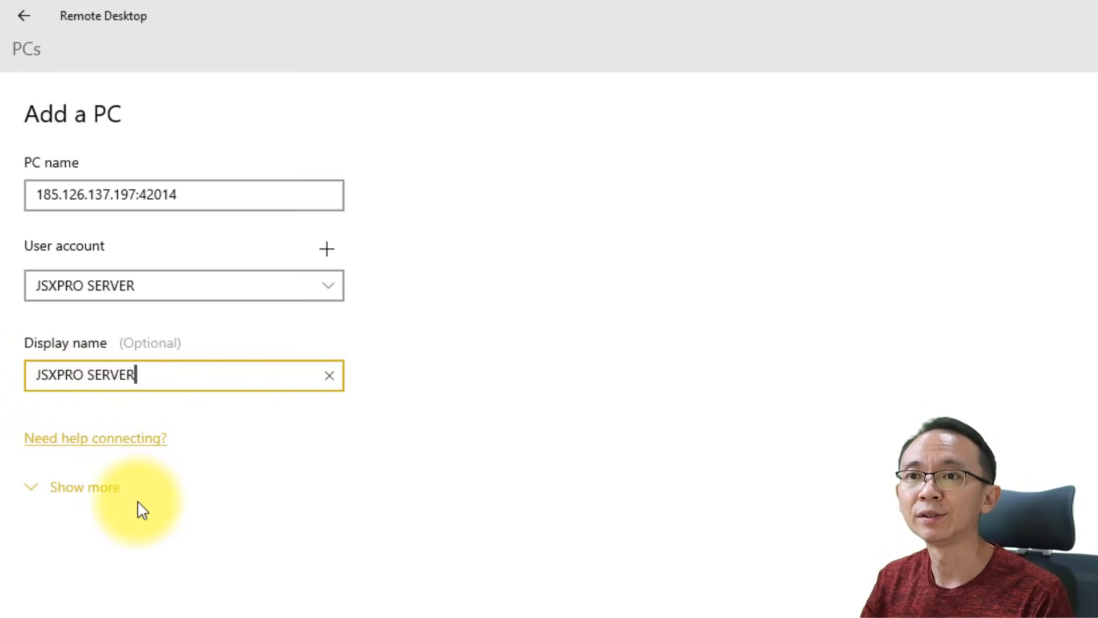
{"action": "left_click", "coordinate": [572, 616]}
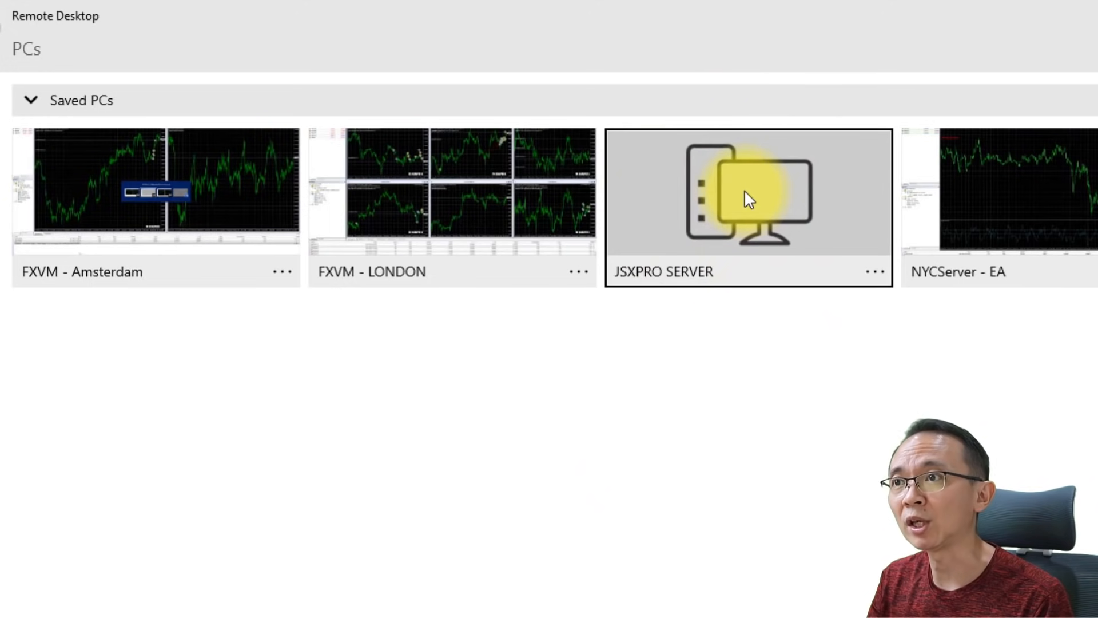
{"action": "left_click", "coordinate": [875, 272]}
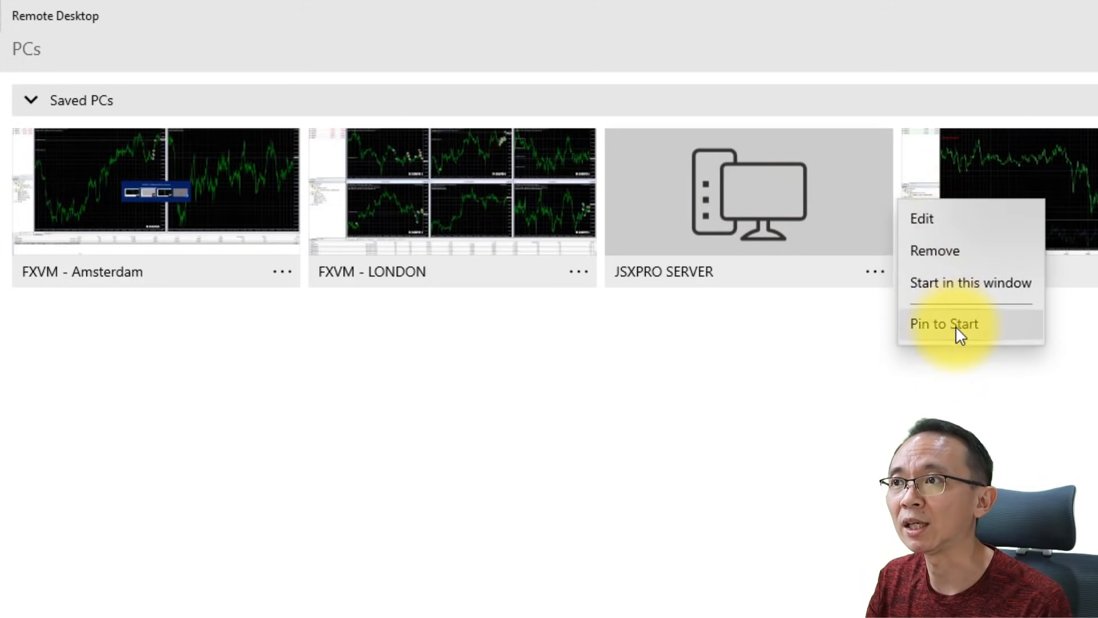
{"action": "left_click", "coordinate": [774, 350]}
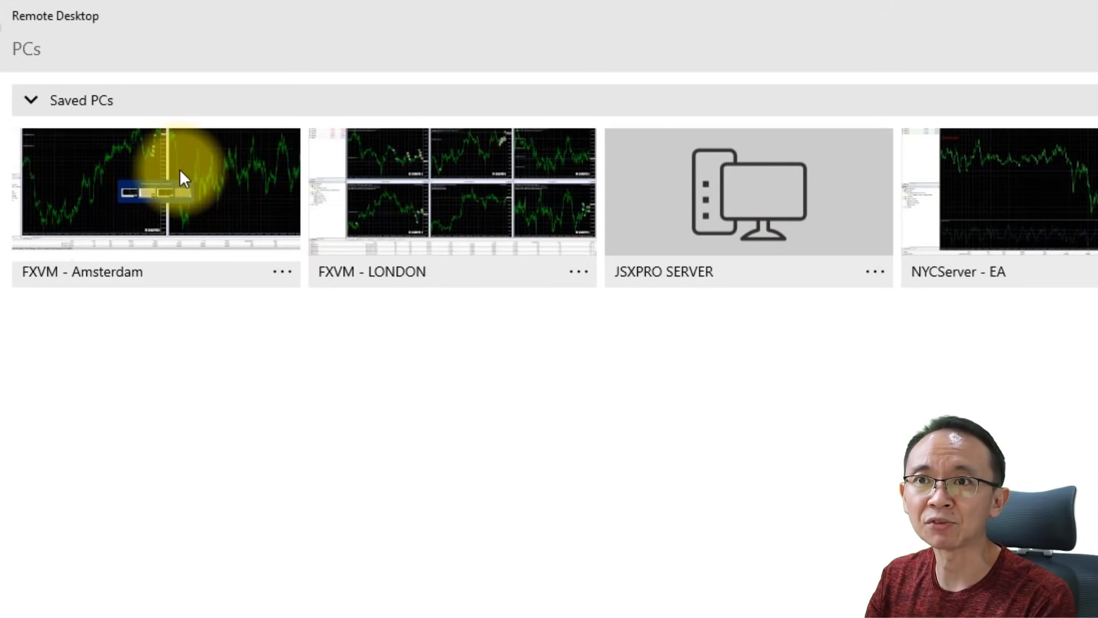
Connect to the saved FXVM - Amsterdam PC and open Windows Update on it by searching for "windows update".
{"action": "left_click", "coordinate": [203, 174]}
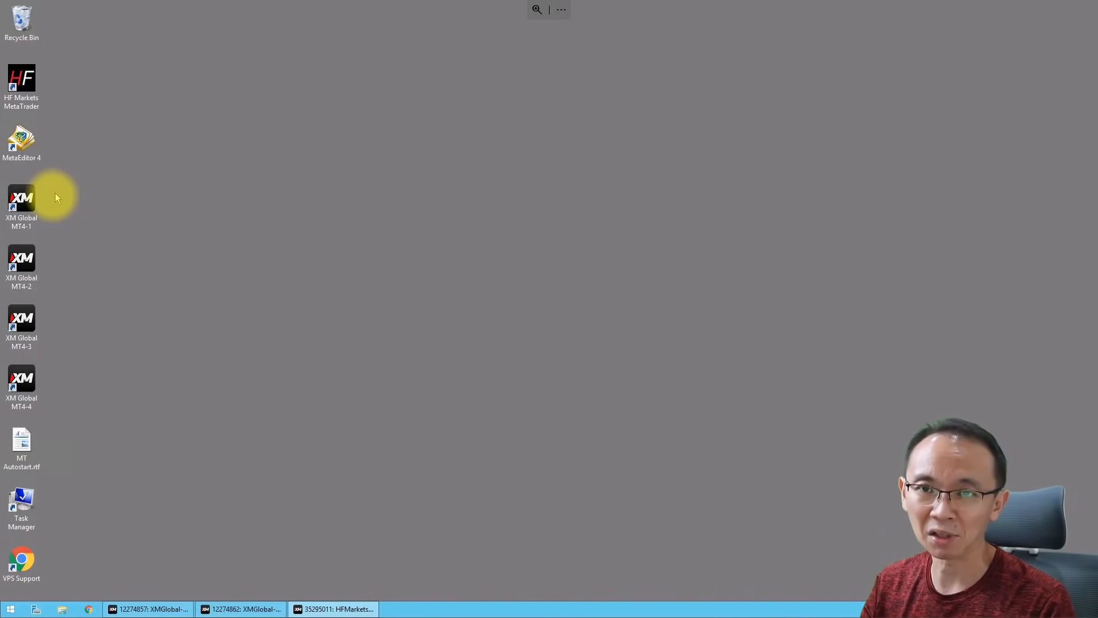
{"action": "left_click", "coordinate": [11, 612]}
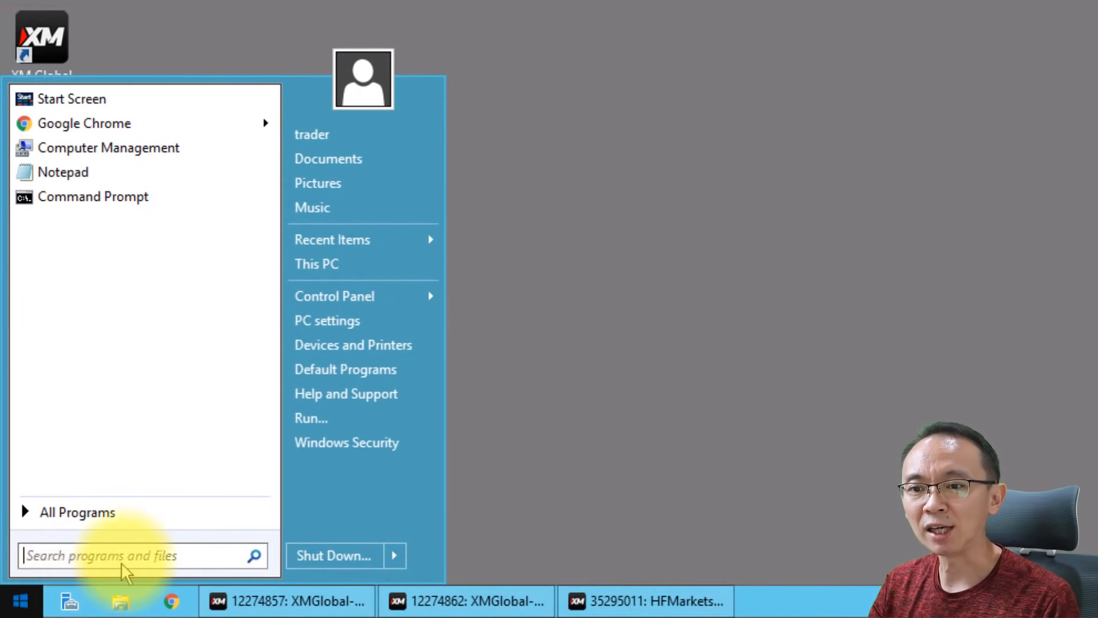
{"action": "type", "text": "w"}
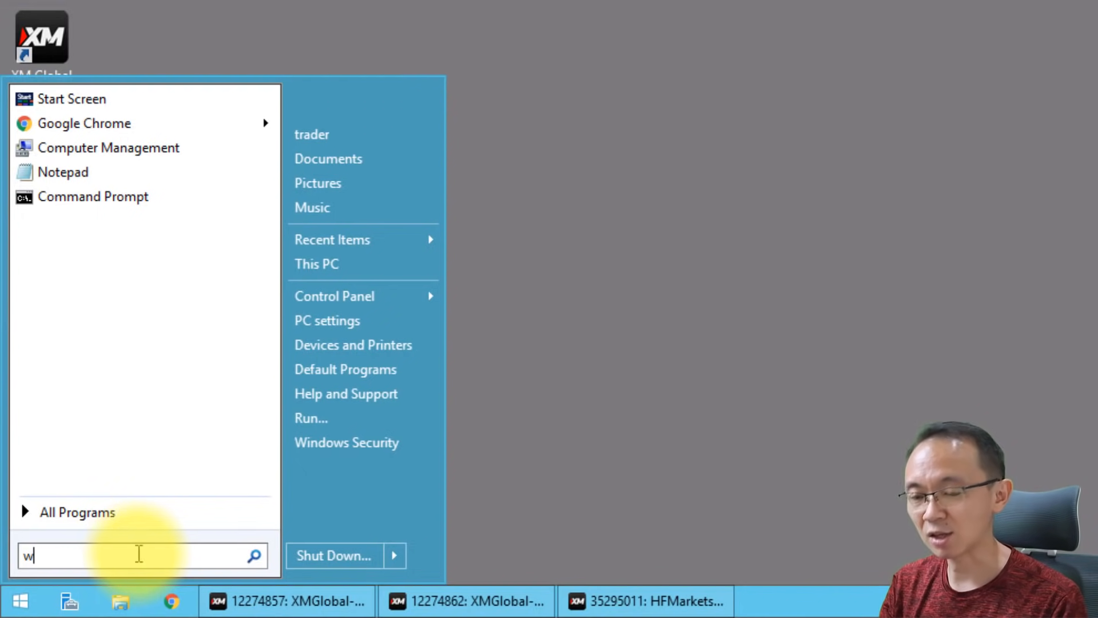
{"action": "type", "text": "indows update"}
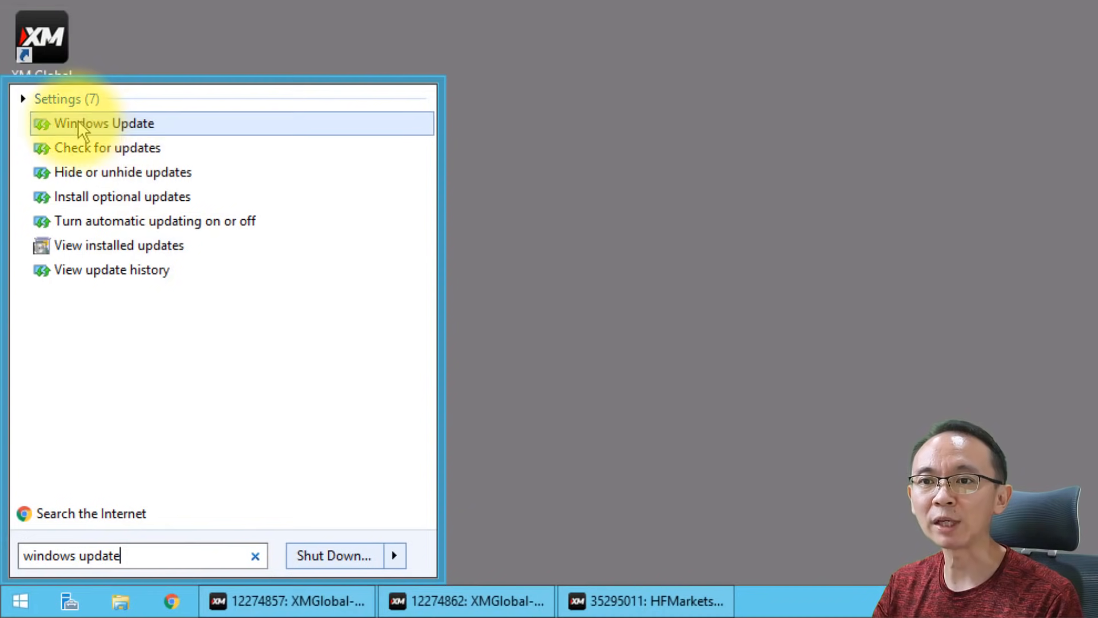
{"action": "left_click", "coordinate": [98, 125]}
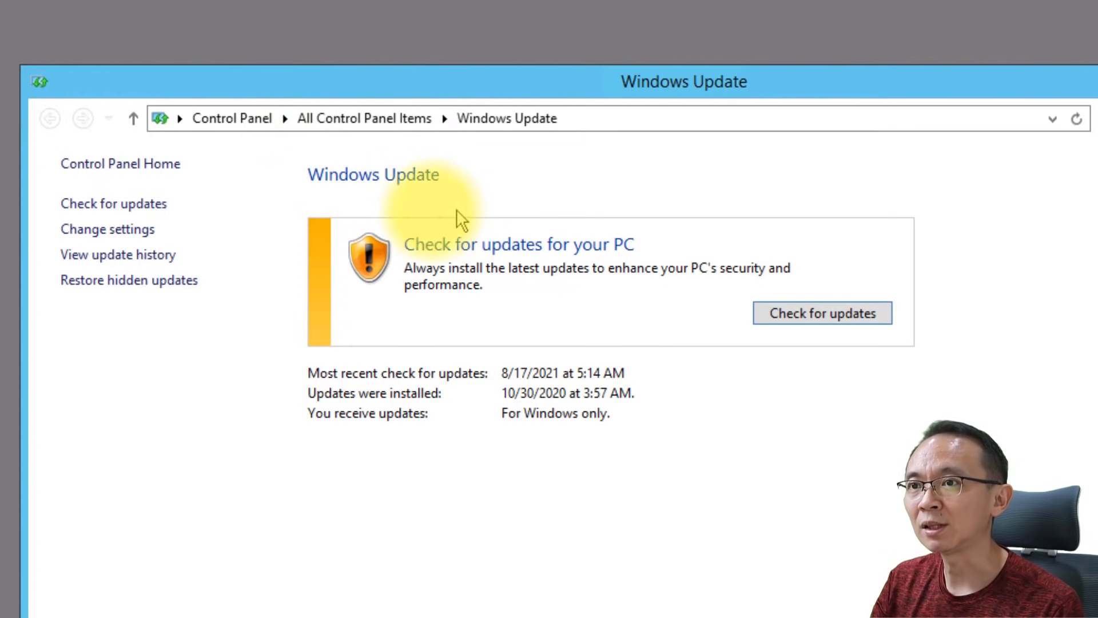
Set important updates to "Never check for updates (not recommended)" in the Windows Update settings.
{"action": "left_click", "coordinate": [119, 232]}
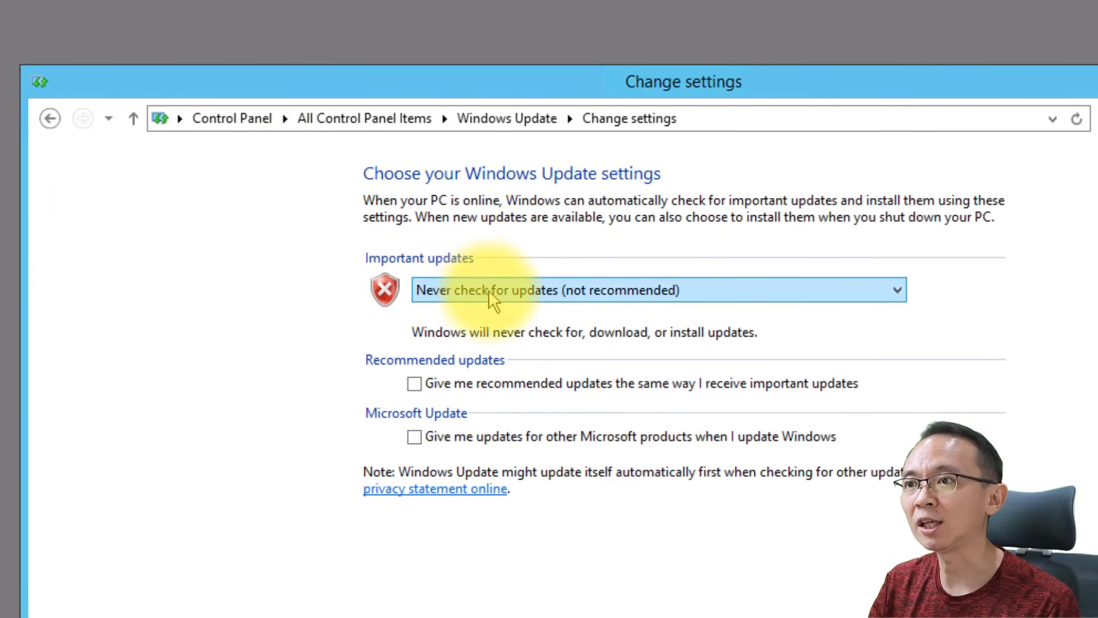
{"action": "left_click", "coordinate": [491, 293]}
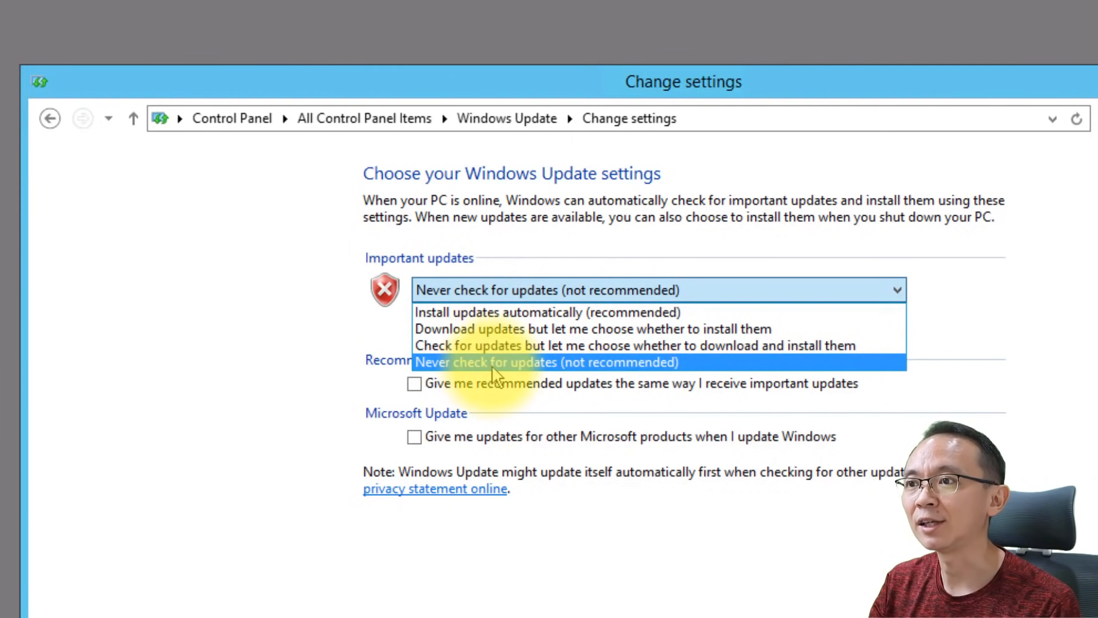
{"action": "left_click", "coordinate": [538, 361]}
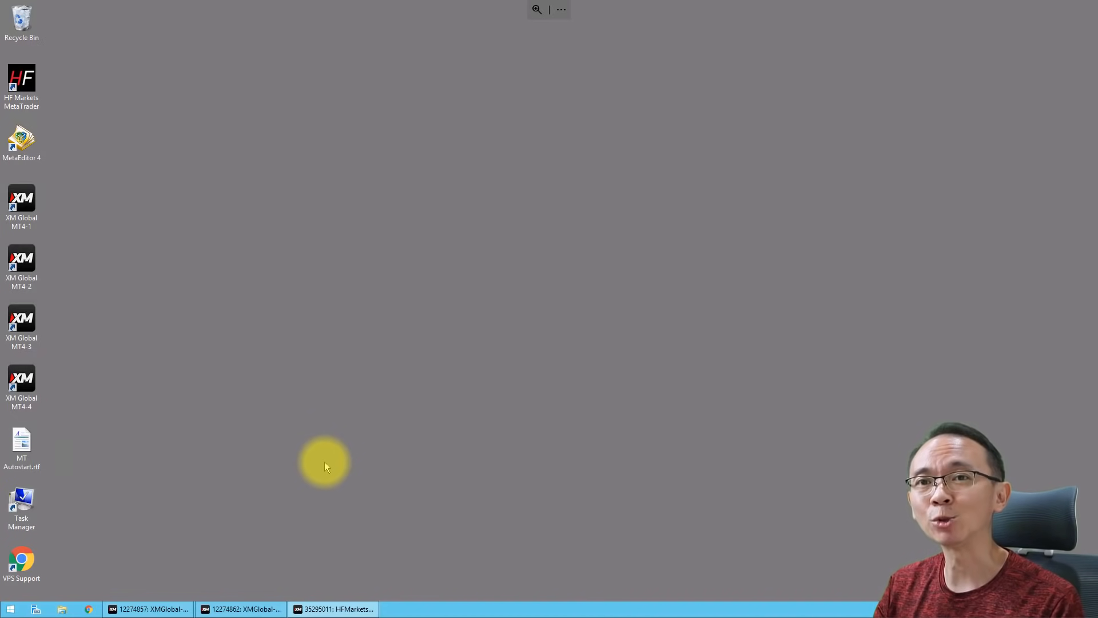
Launch the browser from the VPS Support shortcut, add a new tab, and bring up the XM members area's MT4 for PC page.
{"action": "left_click", "coordinate": [22, 559]}
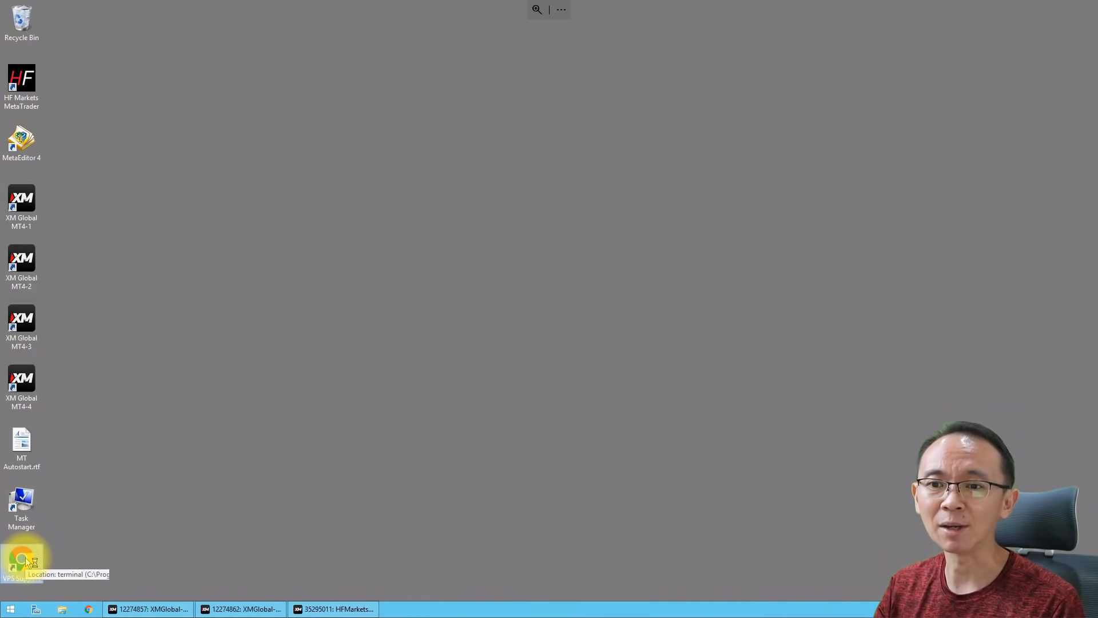
{"action": "double_click", "coordinate": [25, 558]}
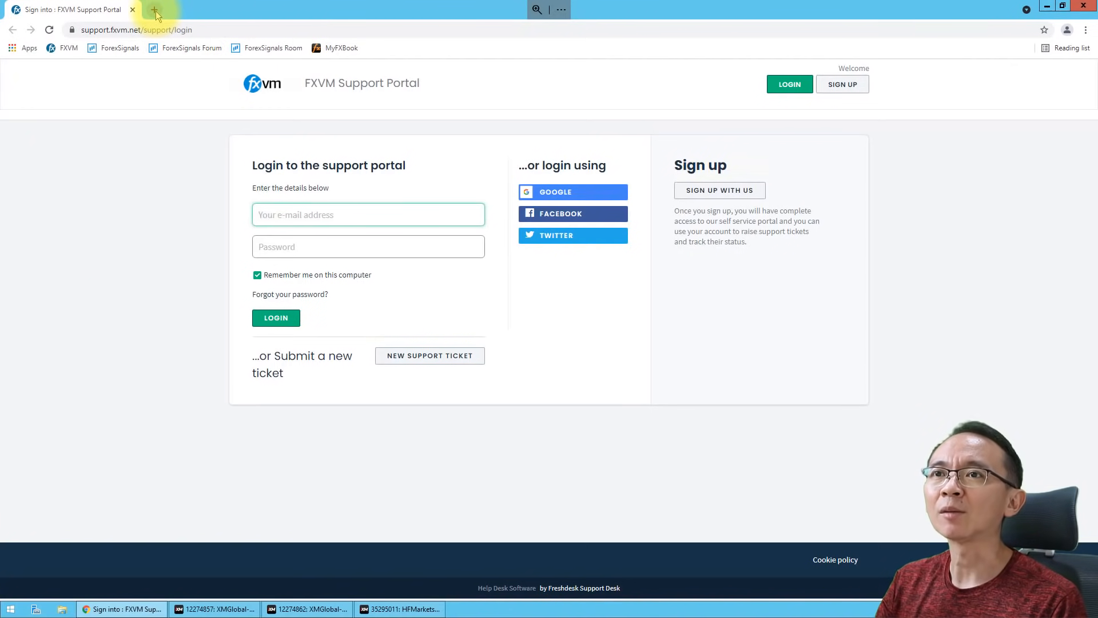
{"action": "left_click", "coordinate": [155, 10]}
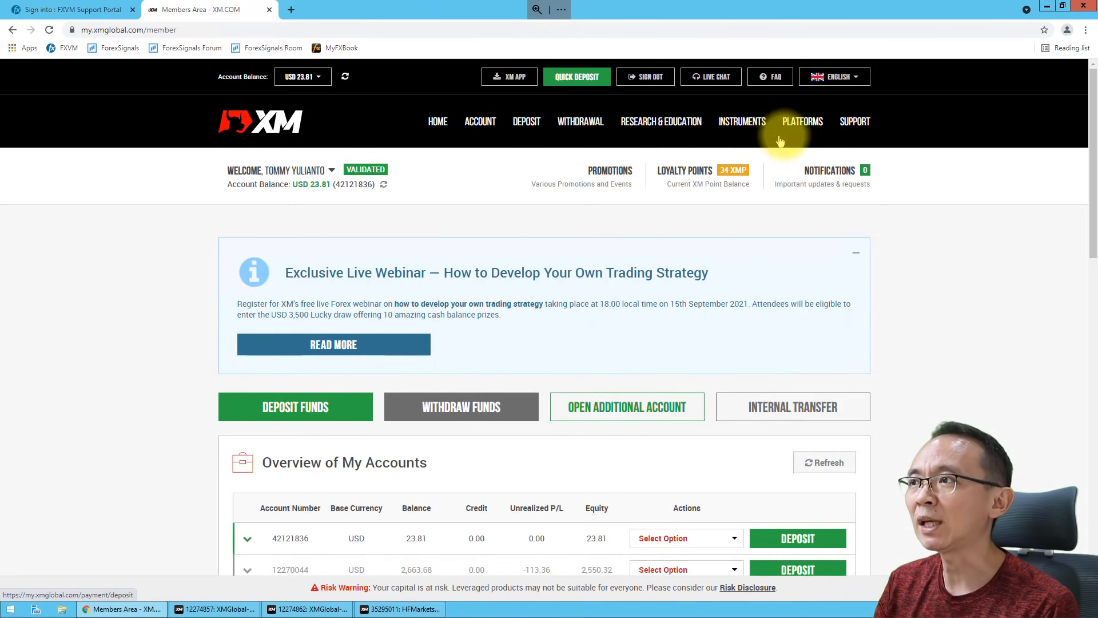
{"action": "left_click", "coordinate": [818, 127]}
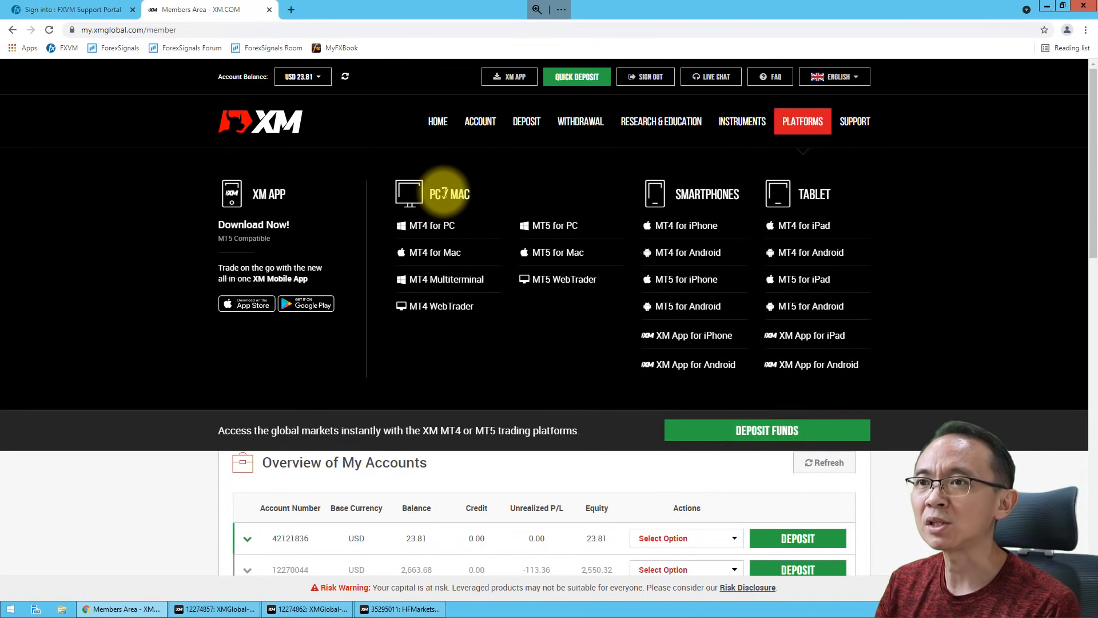
{"action": "left_click", "coordinate": [434, 225]}
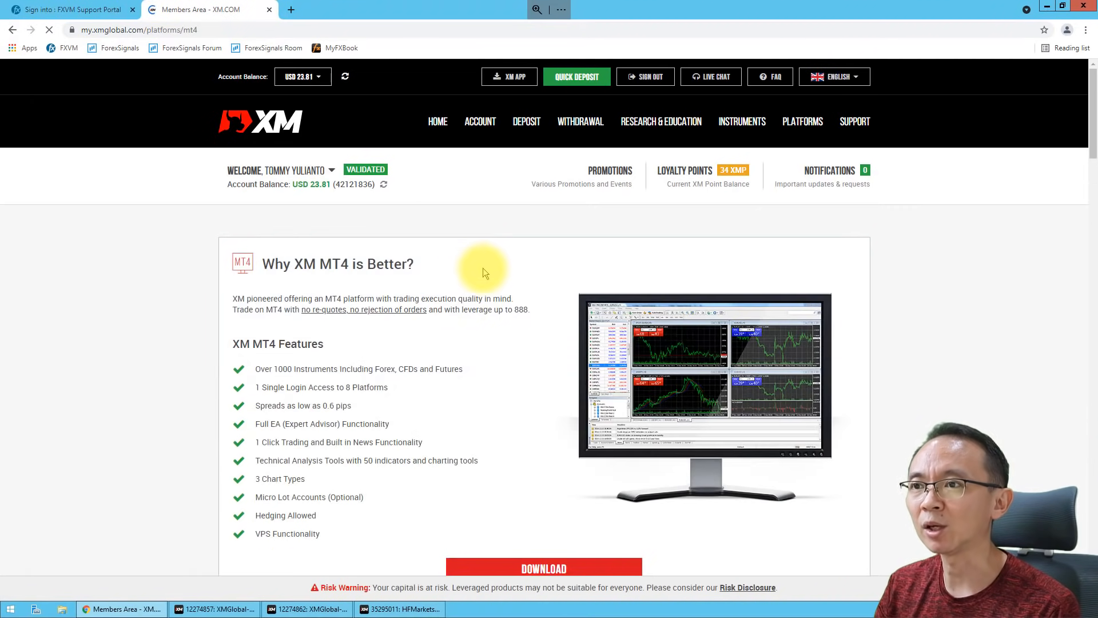
{"action": "scroll", "coordinate": [483, 269], "scroll_direction": "down", "scroll_amount": 2}
{"action": "scroll", "coordinate": [329, 113], "scroll_direction": "down", "scroll_amount": 1}
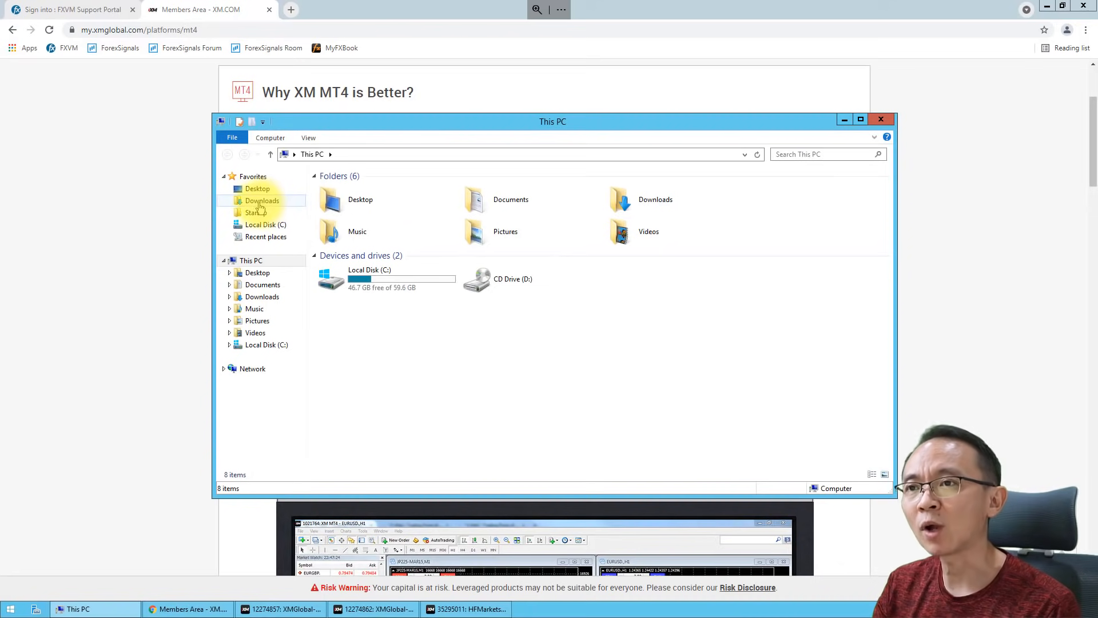
Run the xmglobal4setup.exe installer from the Downloads folder and allow it past the security warning.
{"action": "left_click", "coordinate": [262, 201]}
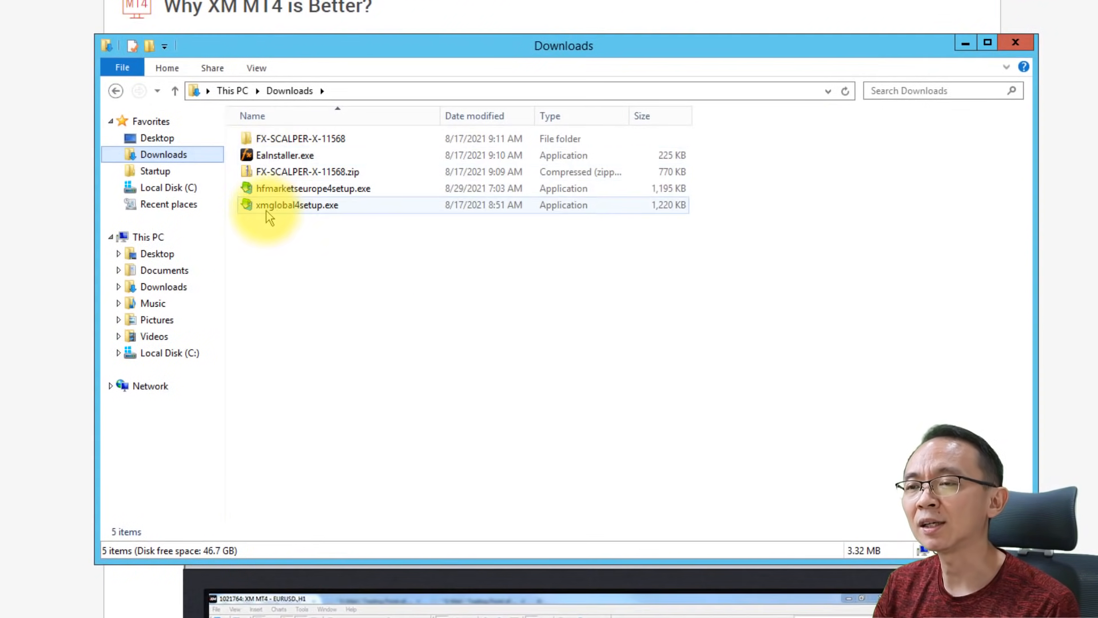
{"action": "double_click", "coordinate": [312, 207]}
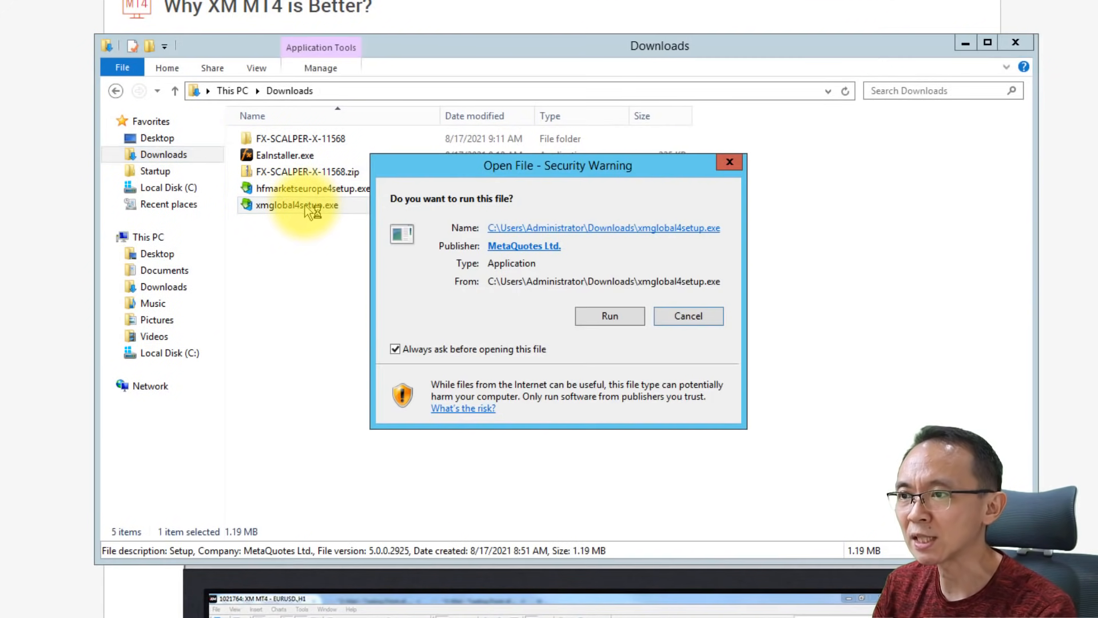
{"action": "left_click", "coordinate": [624, 316]}
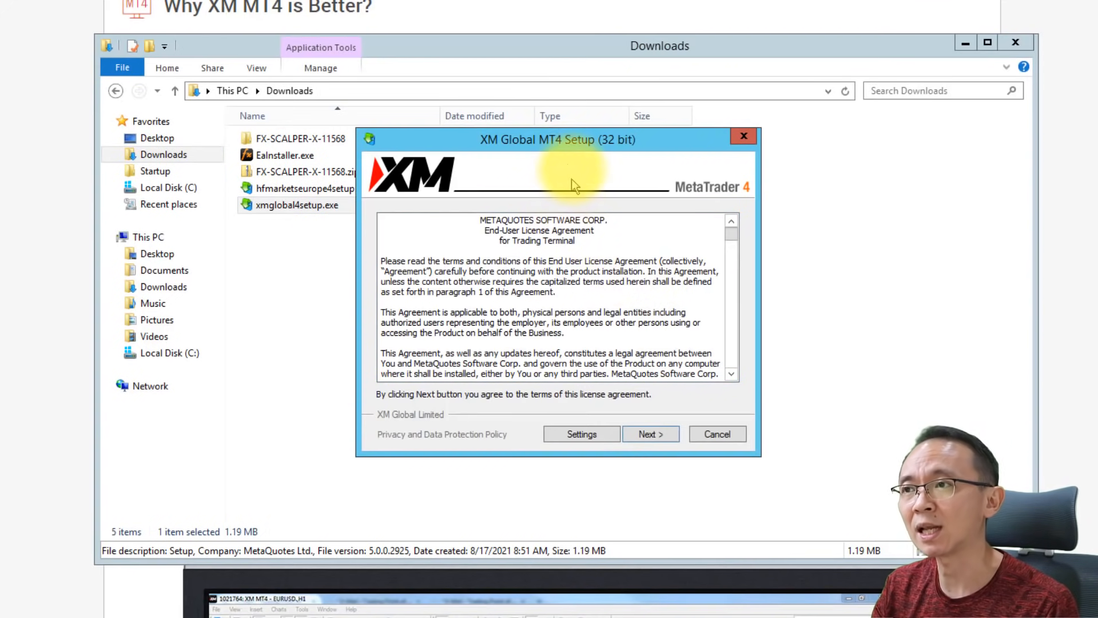
In the installer settings, set the installation folder to C:\Program Files (x86)\XM Global MT4-1 and the program group to XM Global MT4-1.
{"action": "left_click", "coordinate": [582, 437]}
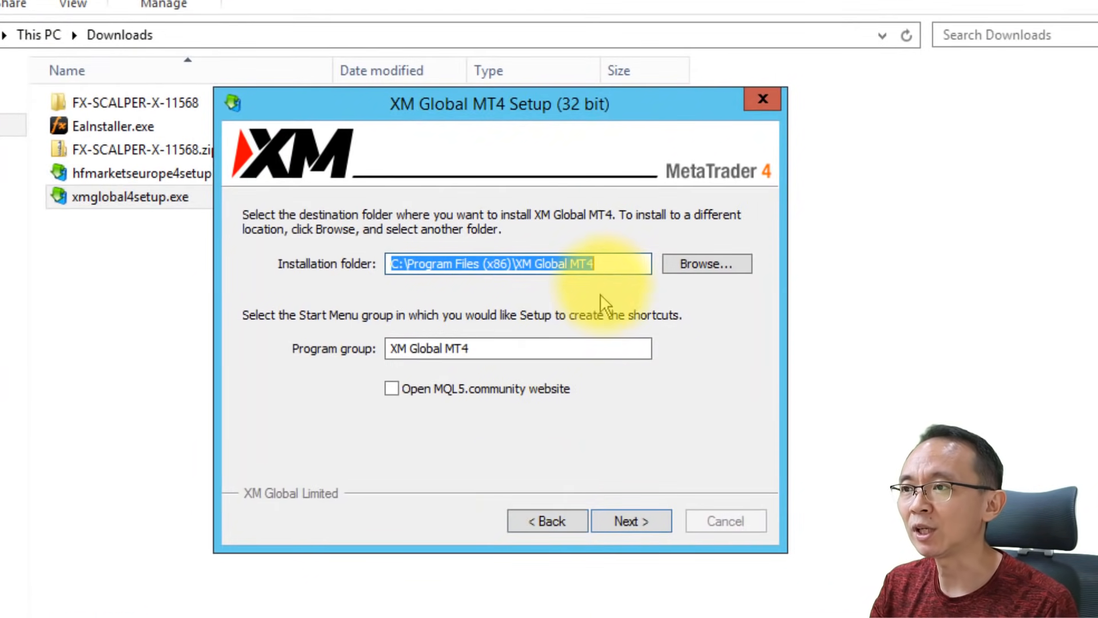
{"action": "left_click", "coordinate": [609, 263]}
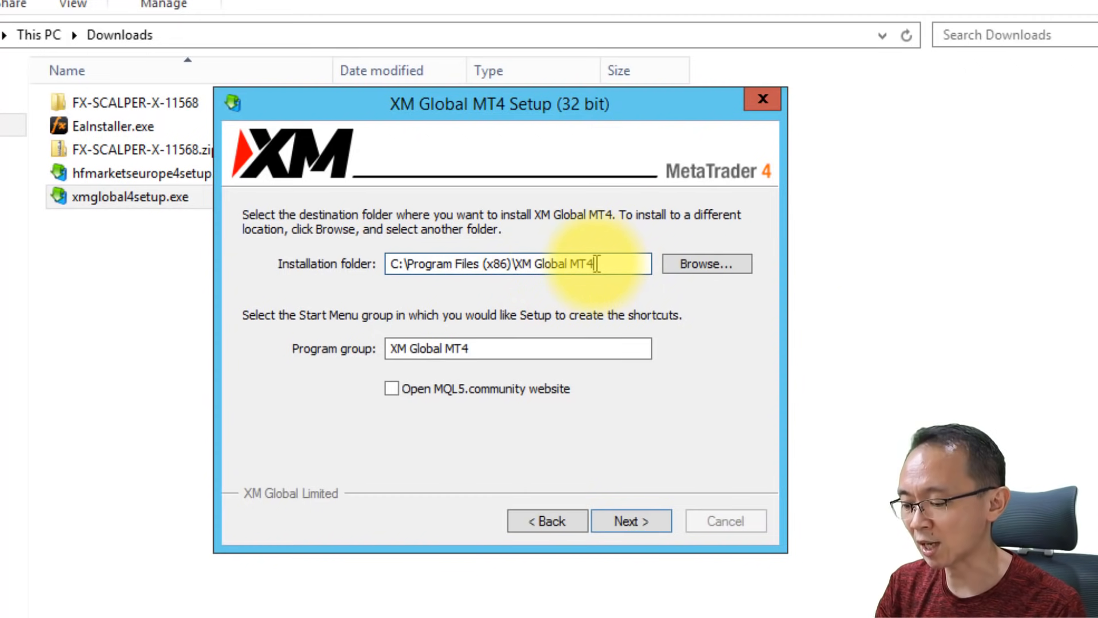
{"action": "type", "text": "-1"}
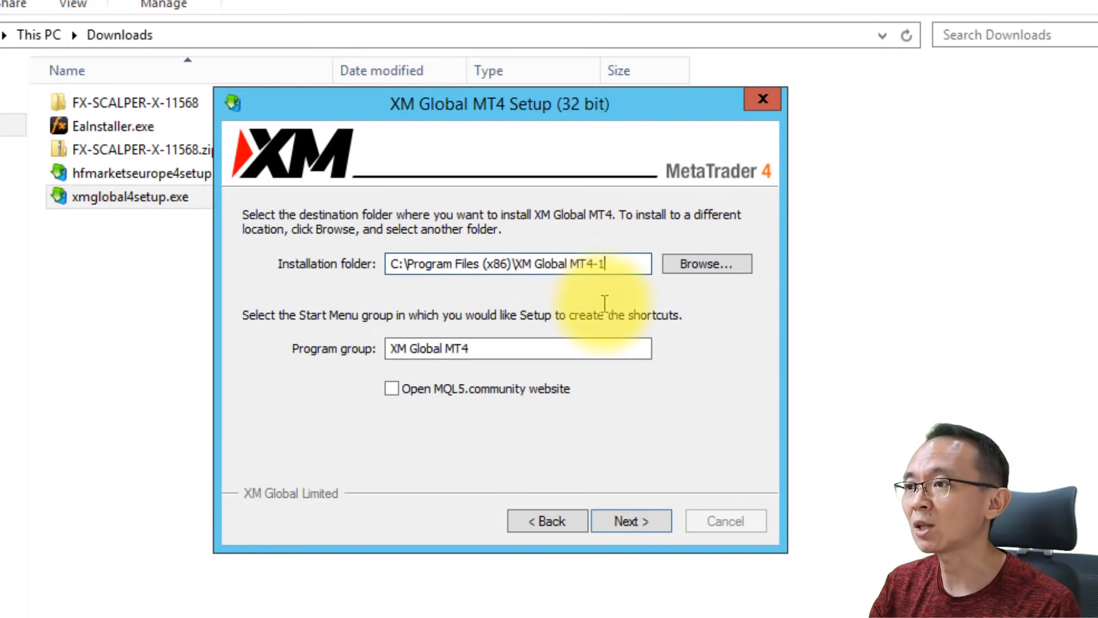
{"action": "left_click", "coordinate": [513, 355]}
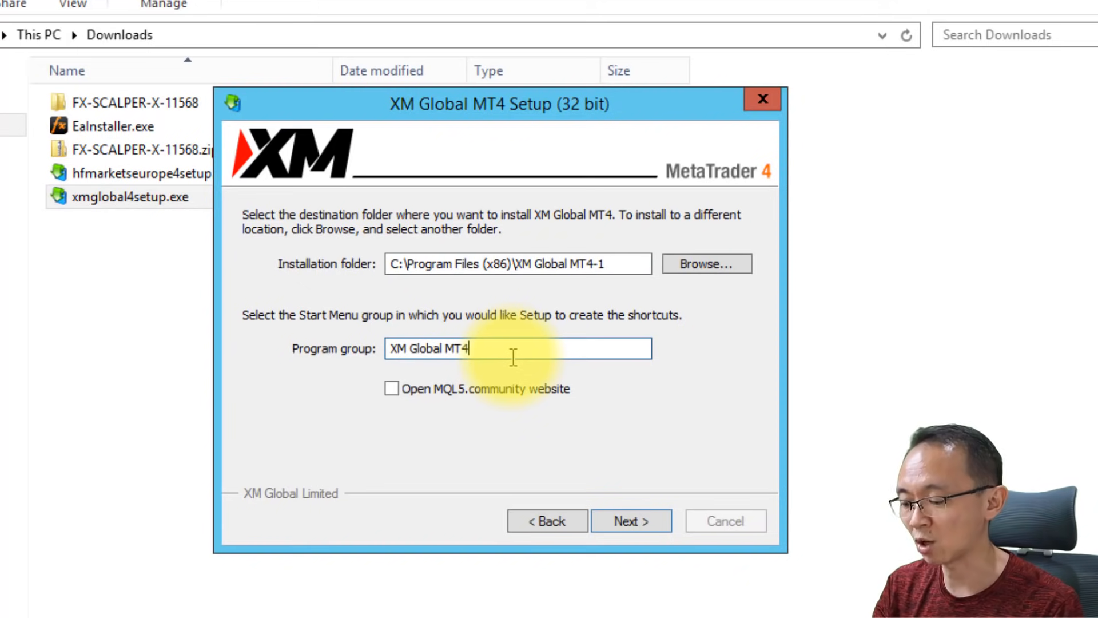
{"action": "type", "text": "-1"}
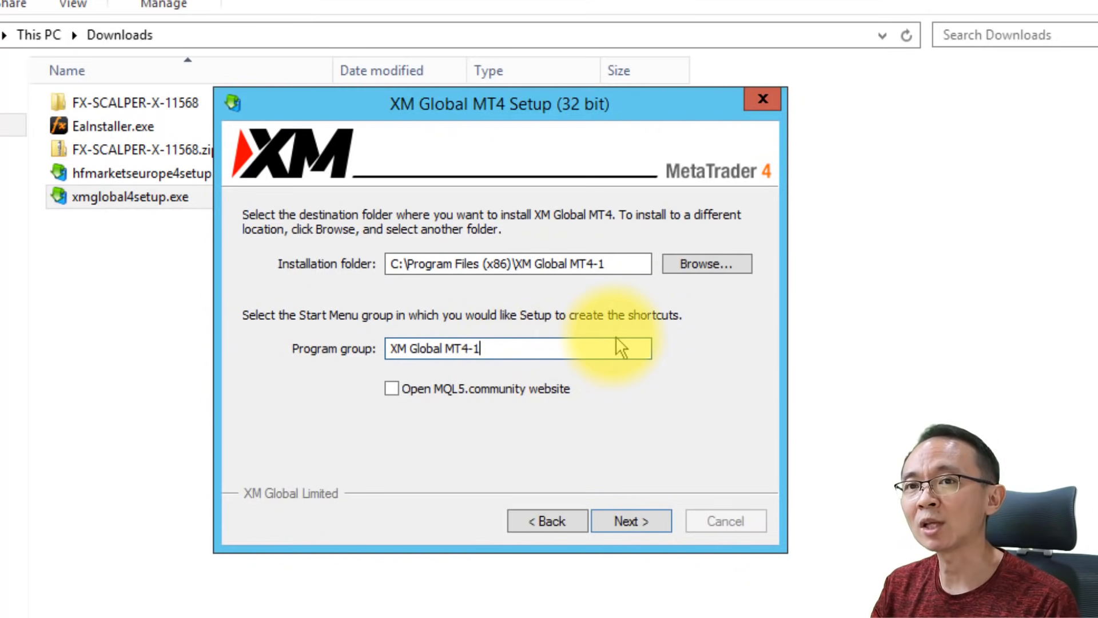
Change the installation folder to C:\Program Files (x86)\XM Global MT4-2 and the program group to XM Global MT4-2.
{"action": "left_click", "coordinate": [616, 262]}
{"action": "key", "text": "BackSpace"}
{"action": "type", "text": "2"}
{"action": "left_click", "coordinate": [529, 351]}
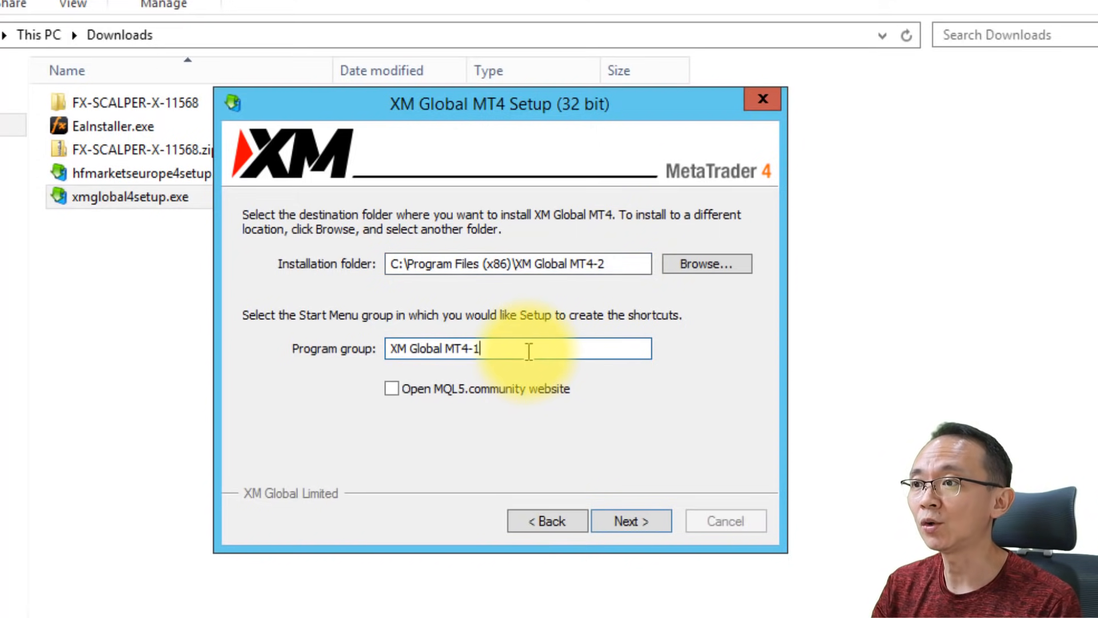
{"action": "key", "text": "BackSpace"}
{"action": "type", "text": "2"}
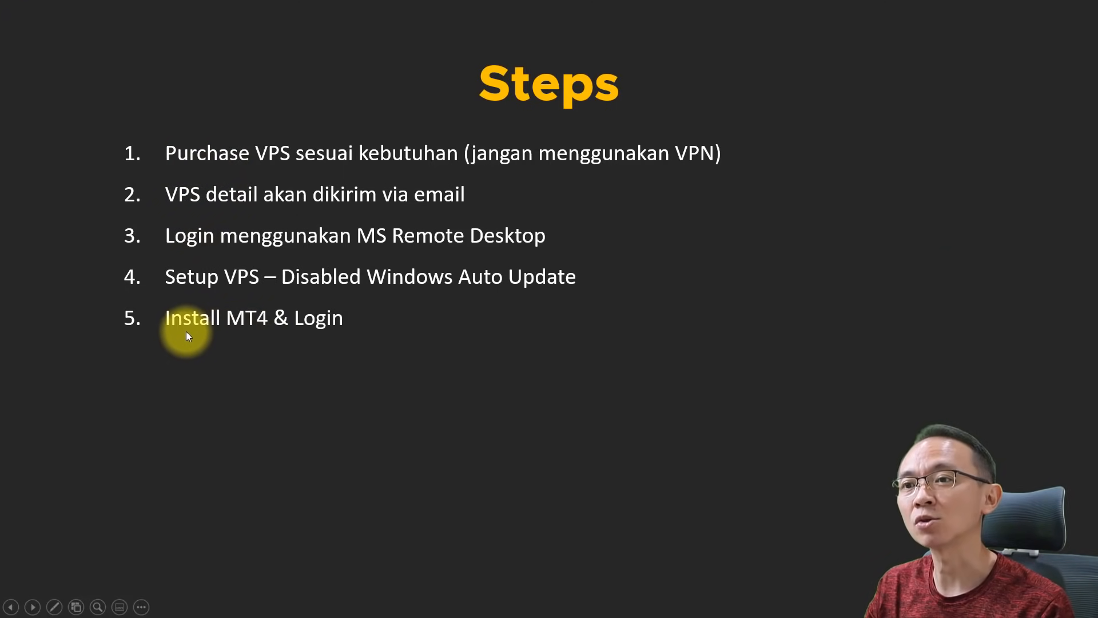
{"action": "left_click", "coordinate": [326, 334]}
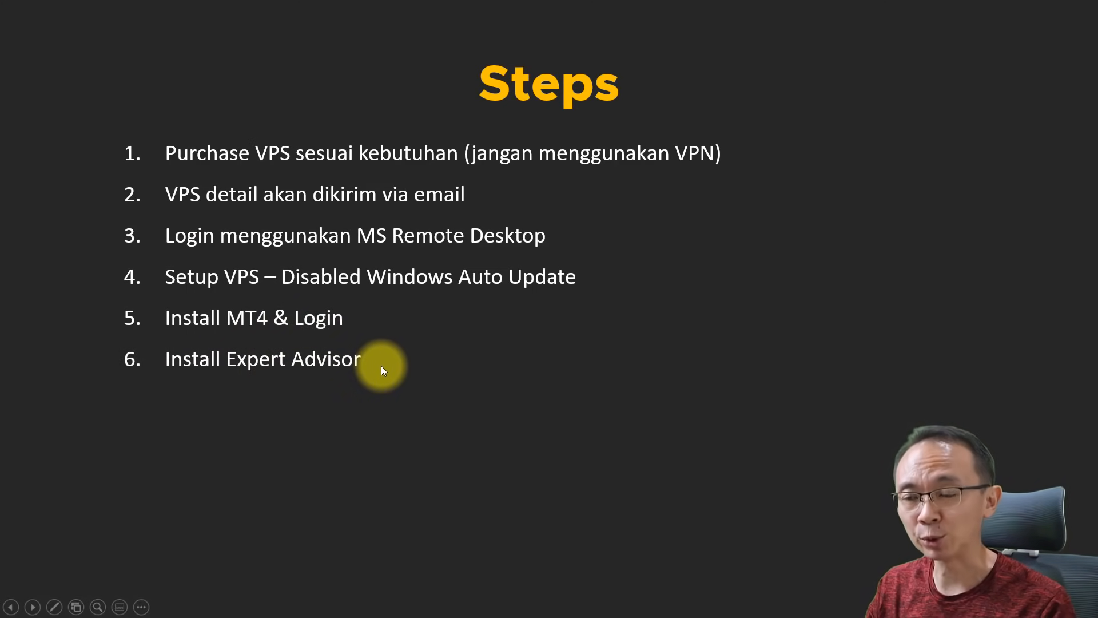
{"action": "left_click", "coordinate": [431, 359]}
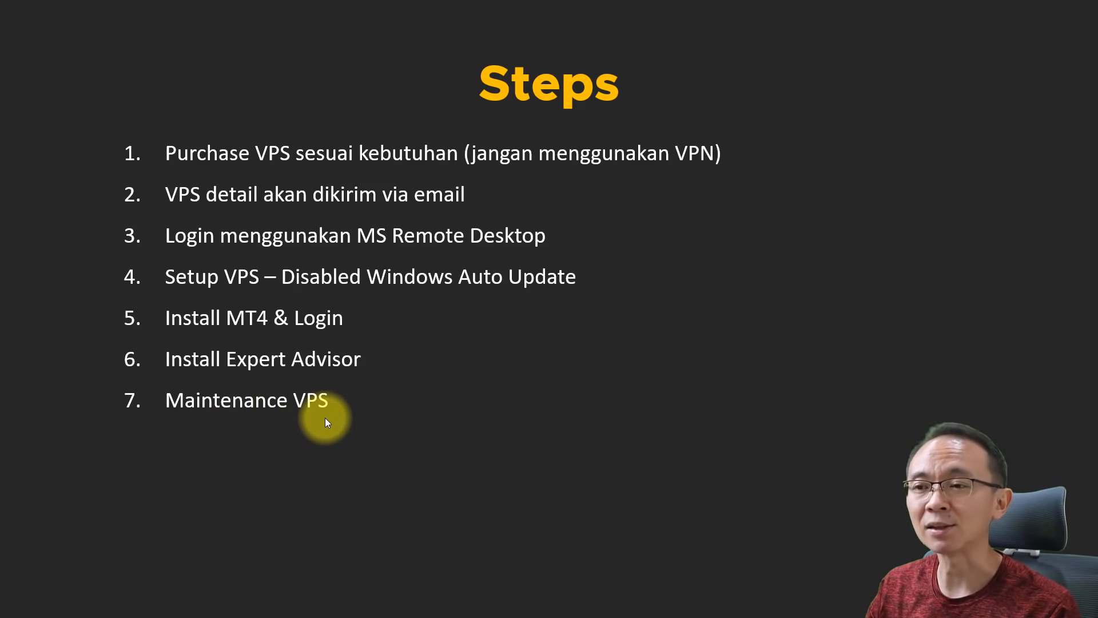
{"action": "left_click", "coordinate": [427, 379]}
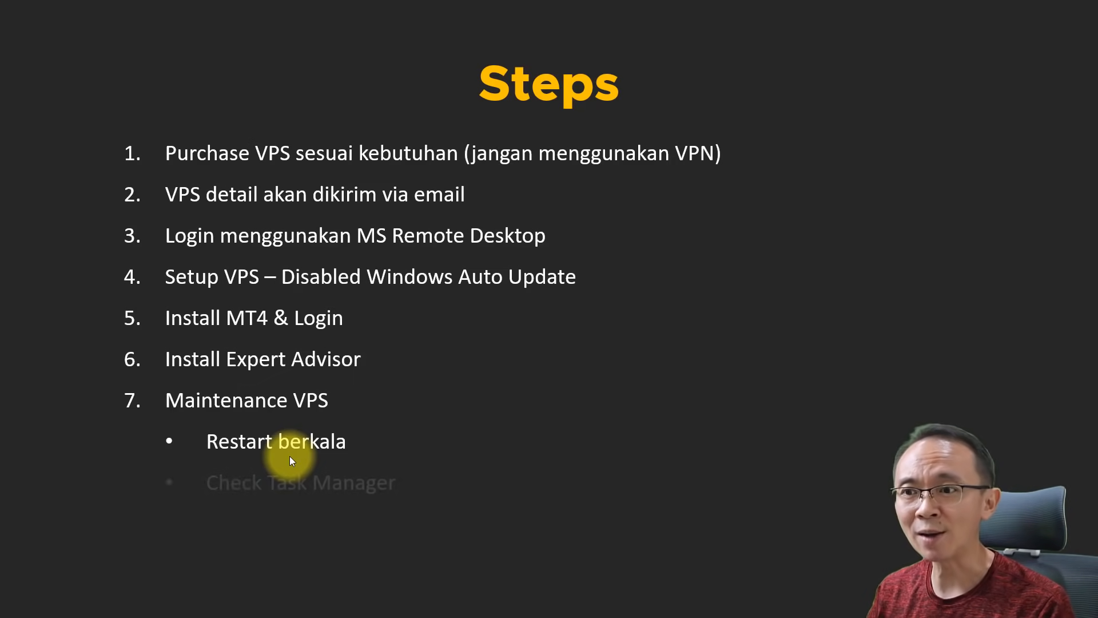
{"action": "left_click", "coordinate": [289, 455]}
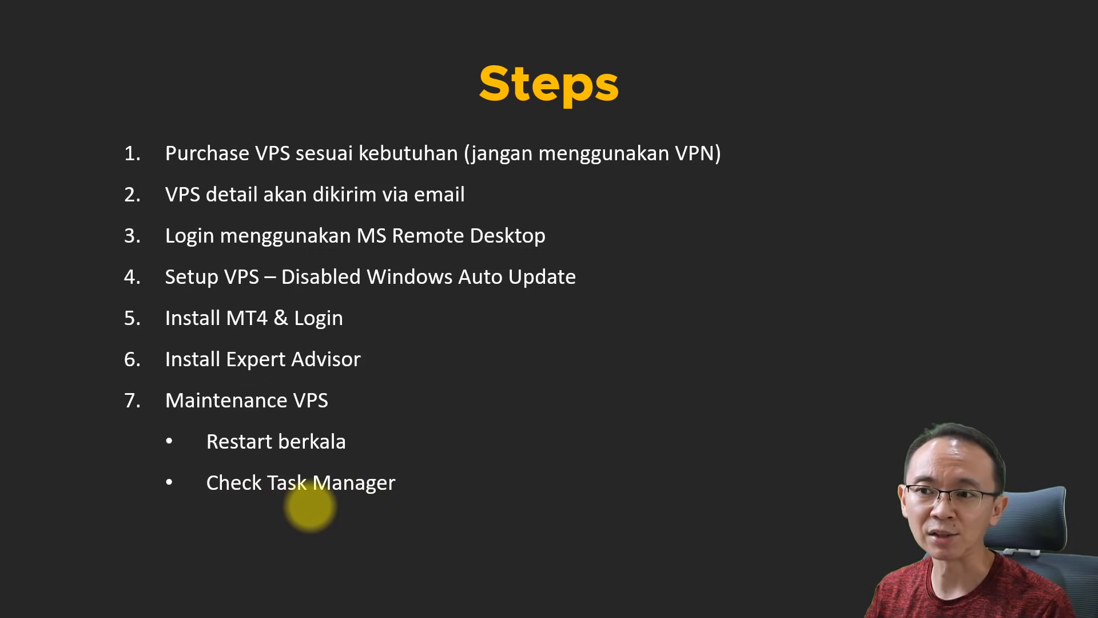
{"action": "left_click", "coordinate": [310, 506]}
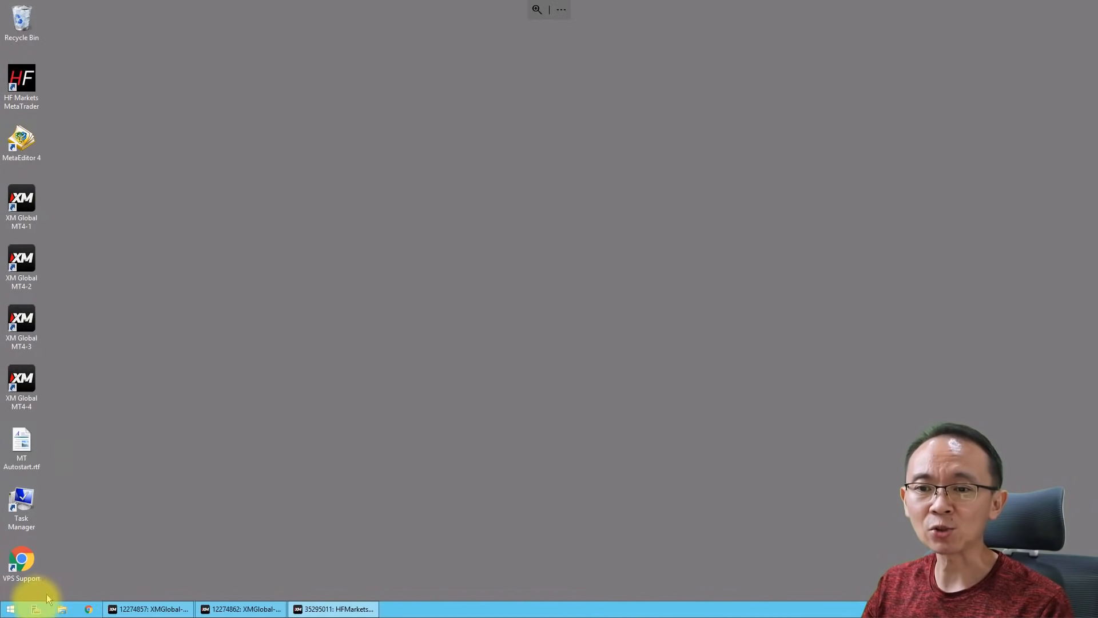
Look up the server's Restart option among the shutdown choices, and dismiss them without restarting.
{"action": "left_click", "coordinate": [14, 608]}
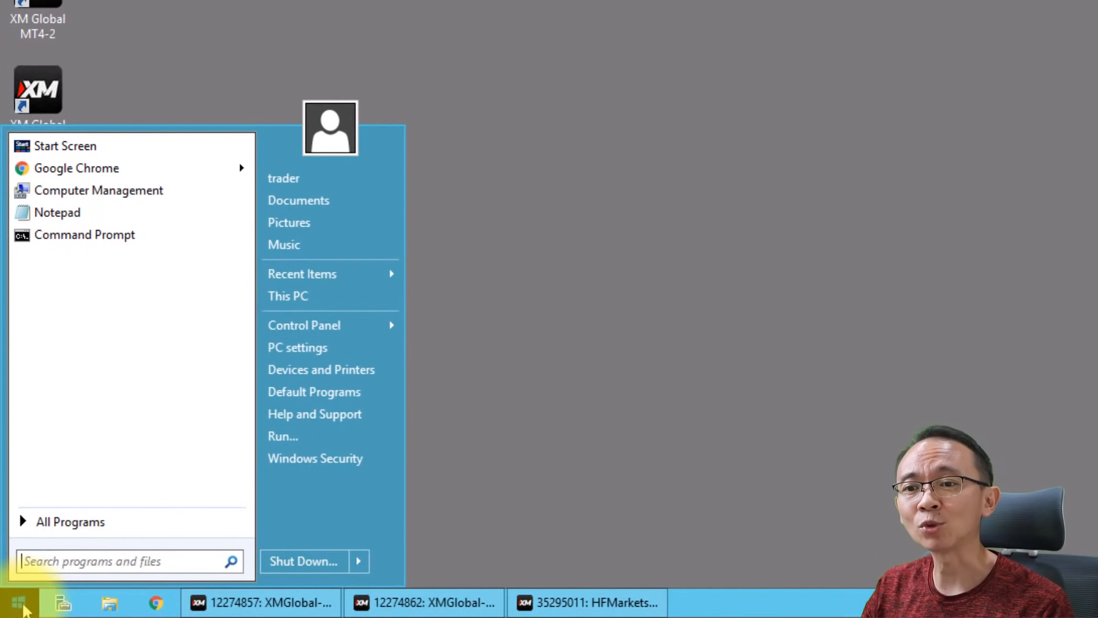
{"action": "left_click", "coordinate": [359, 561]}
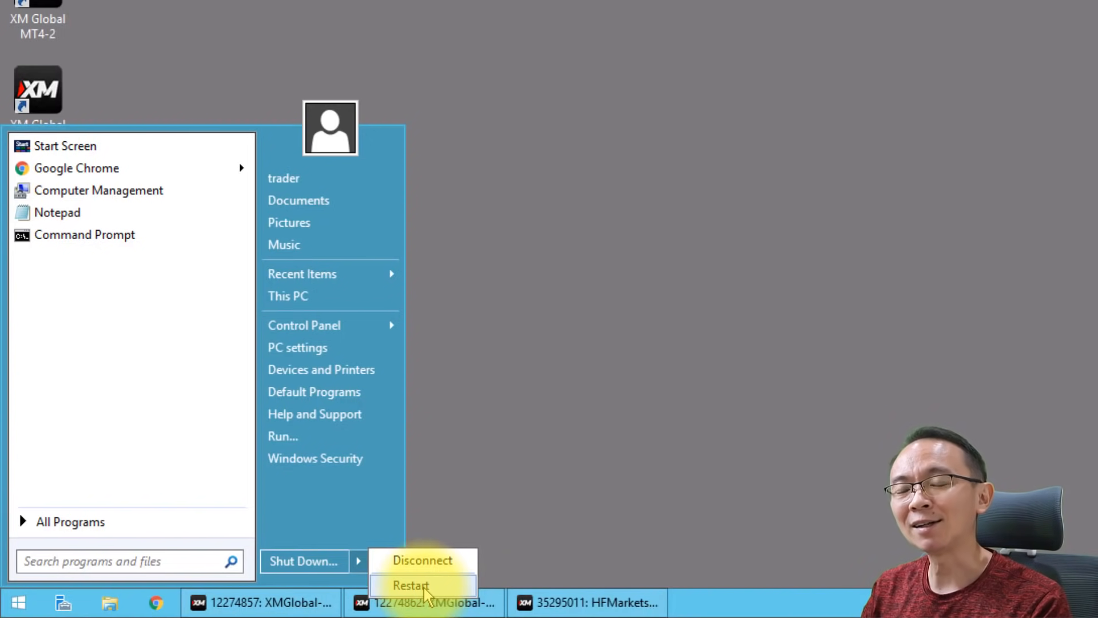
{"action": "left_click", "coordinate": [798, 189]}
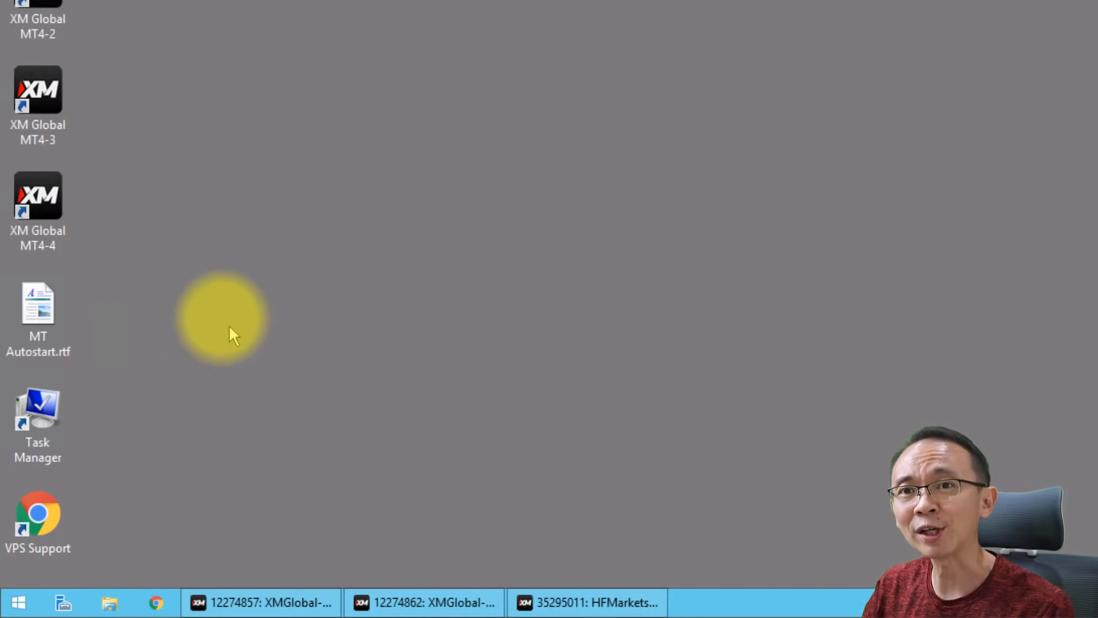
Find Task Manager by searching for "task manager", check the server's processes and CPU and memory performance, and close it.
{"action": "left_click", "coordinate": [19, 607]}
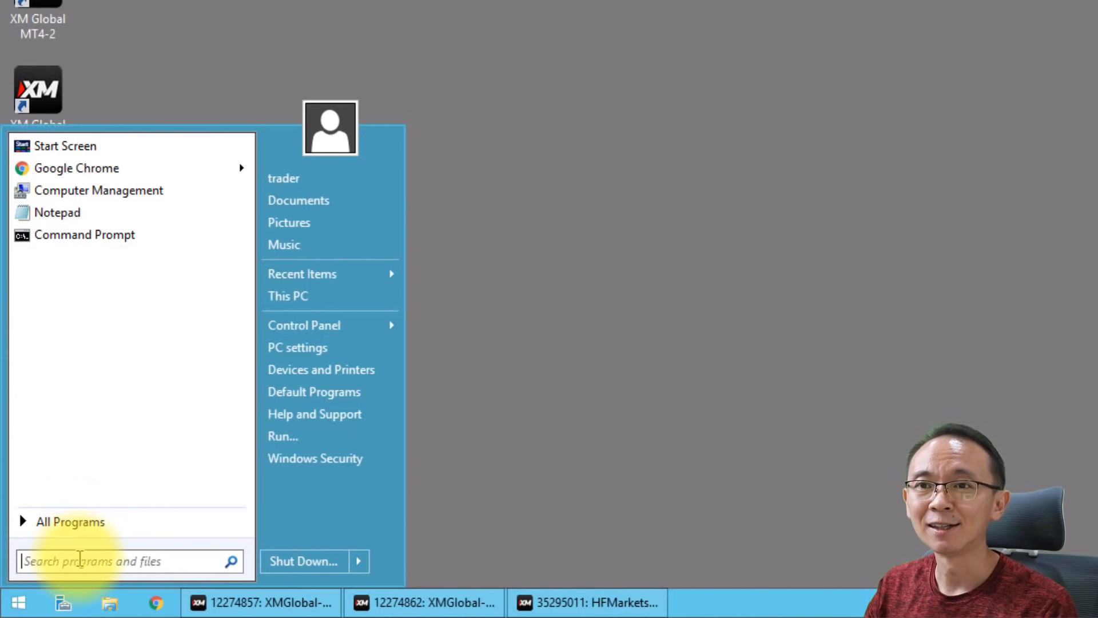
{"action": "type", "text": "task"}
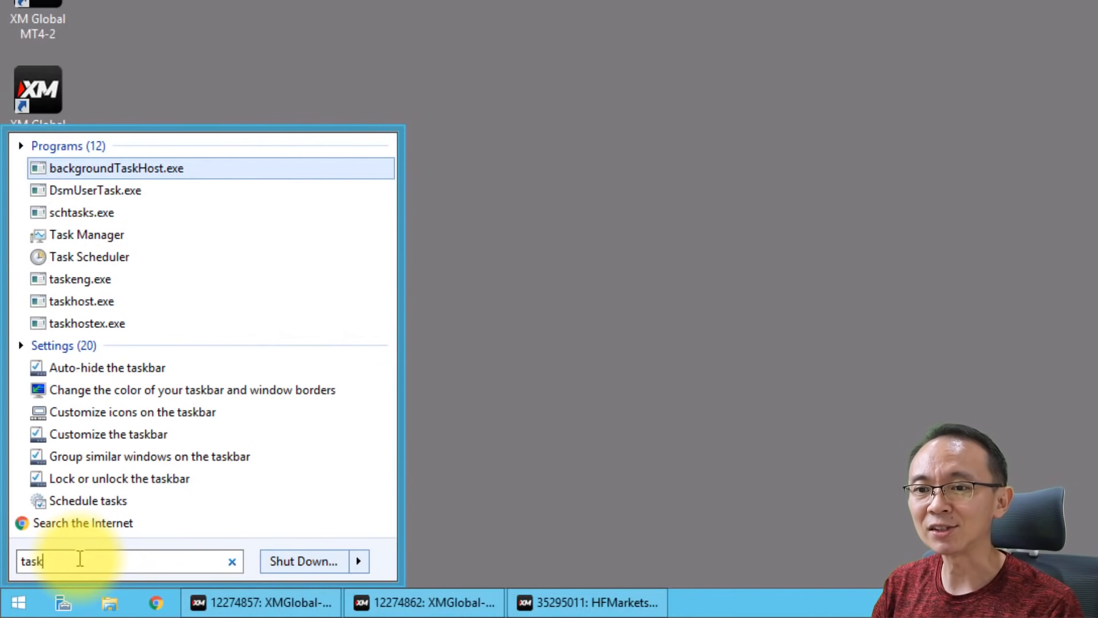
{"action": "type", "text": " manager"}
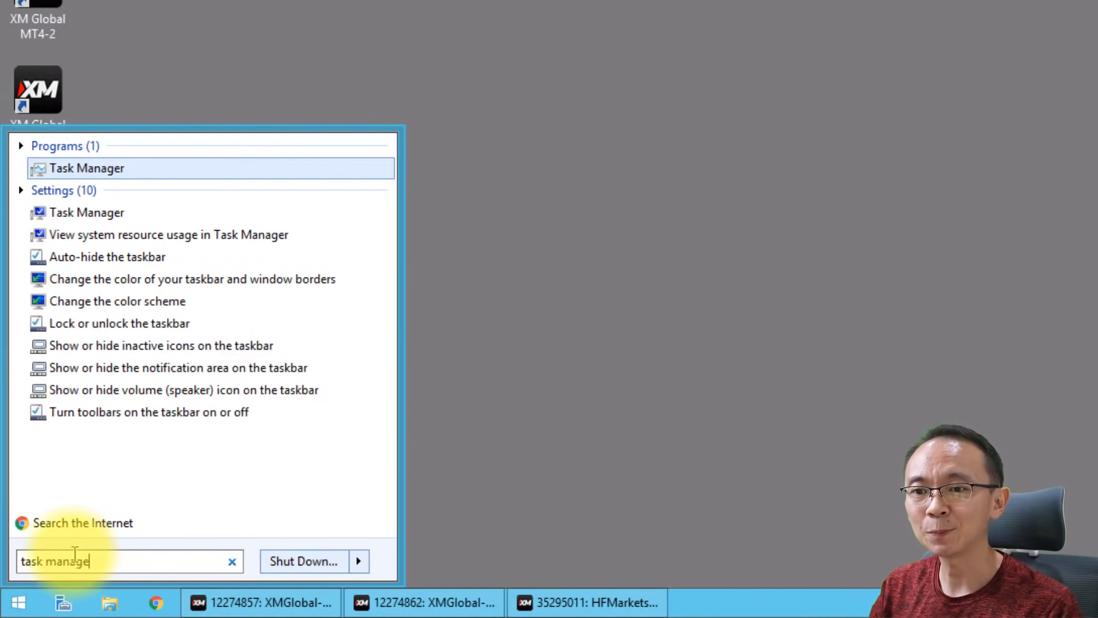
{"action": "left_click", "coordinate": [77, 168]}
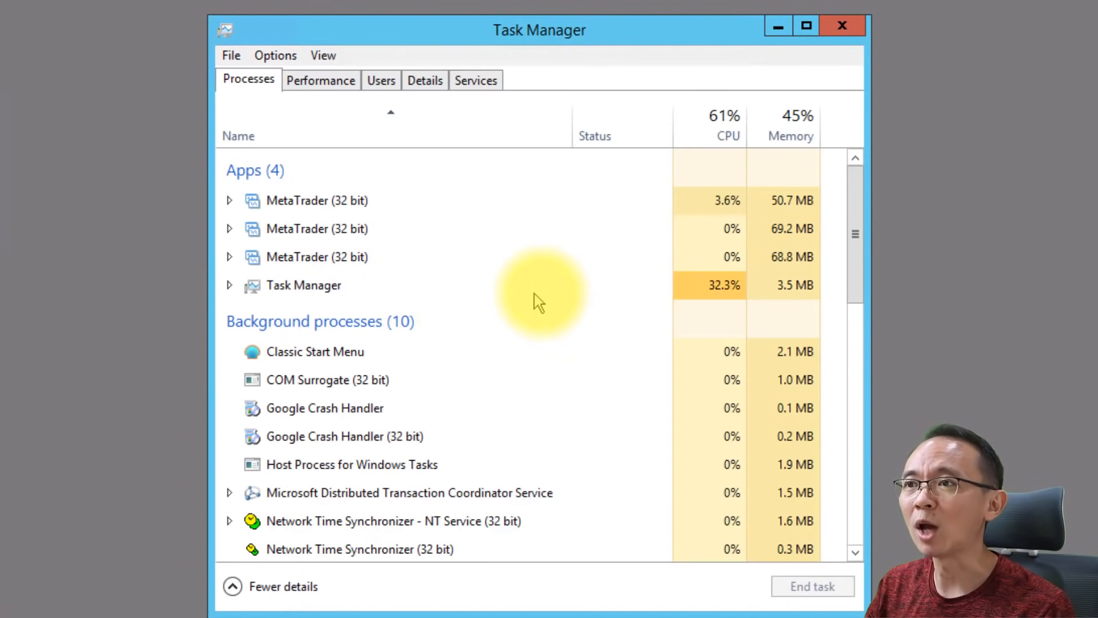
{"action": "left_click", "coordinate": [323, 83]}
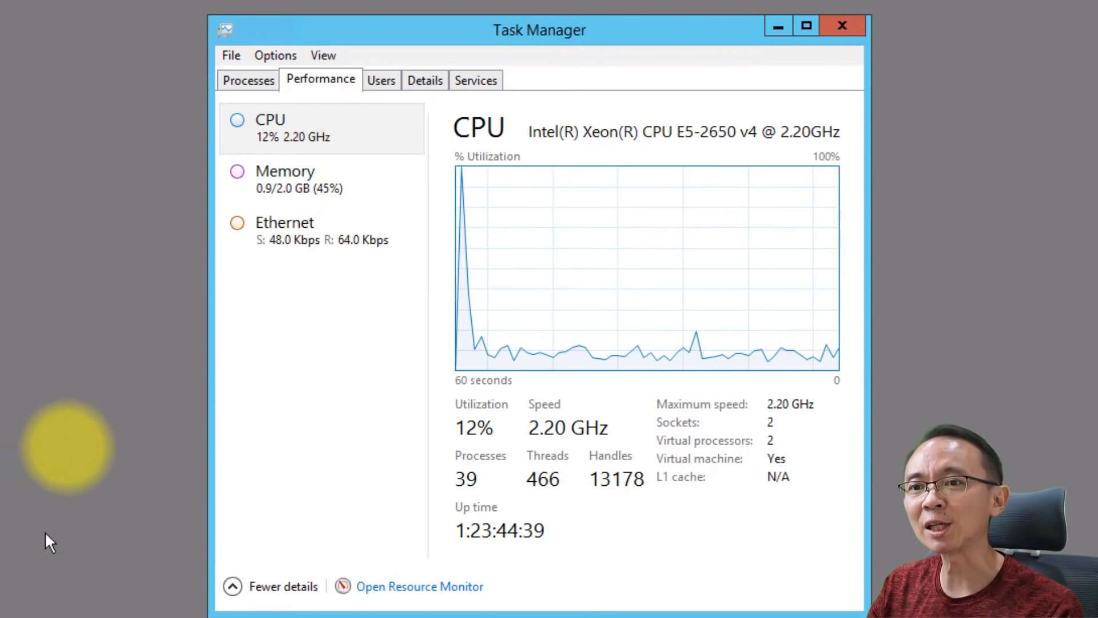
{"action": "left_click", "coordinate": [842, 26]}
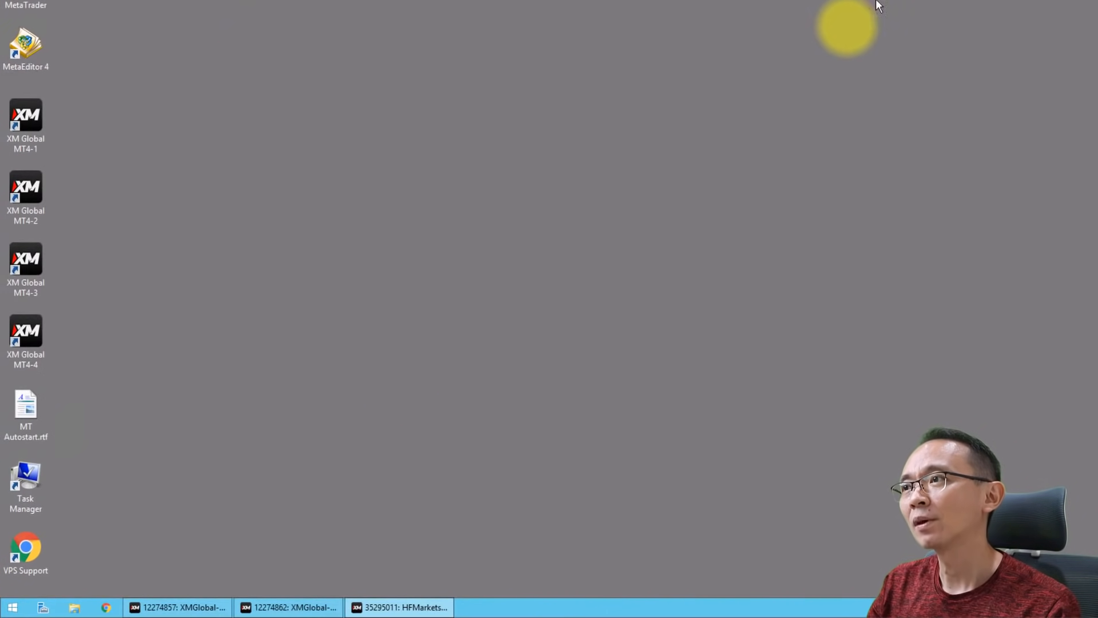
Open MT Autostart.rtf from the desktop and read through its instructions for starting MetaTrader terminals automatically.
{"action": "double_click", "coordinate": [27, 415]}
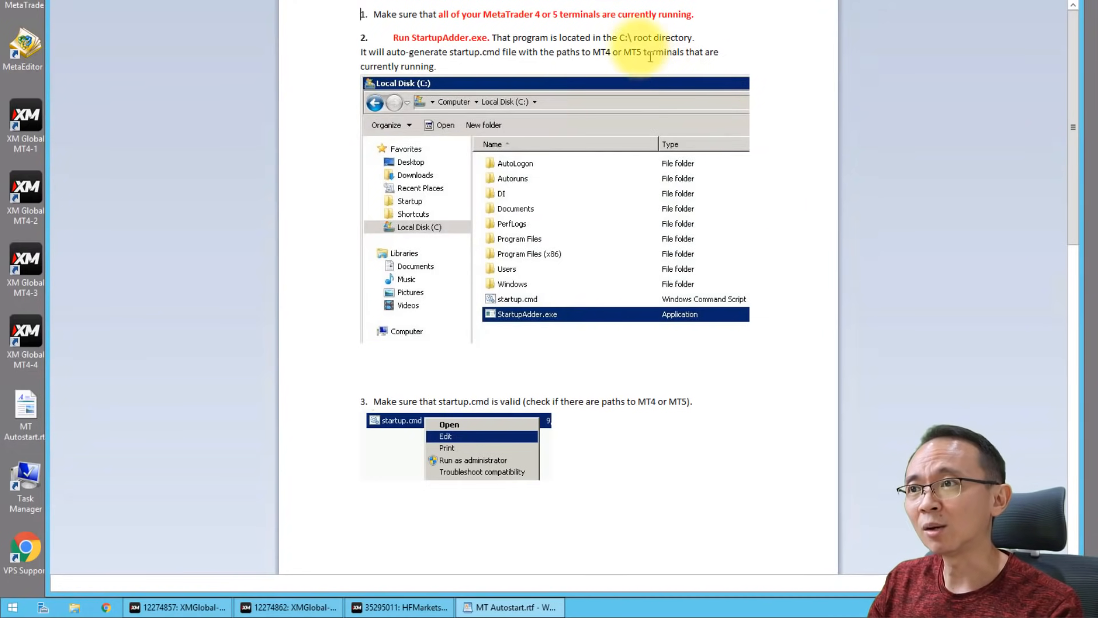
{"action": "scroll", "coordinate": [708, 193], "scroll_direction": "down", "scroll_amount": 3}
{"action": "scroll", "coordinate": [709, 193], "scroll_direction": "down", "scroll_amount": 20}
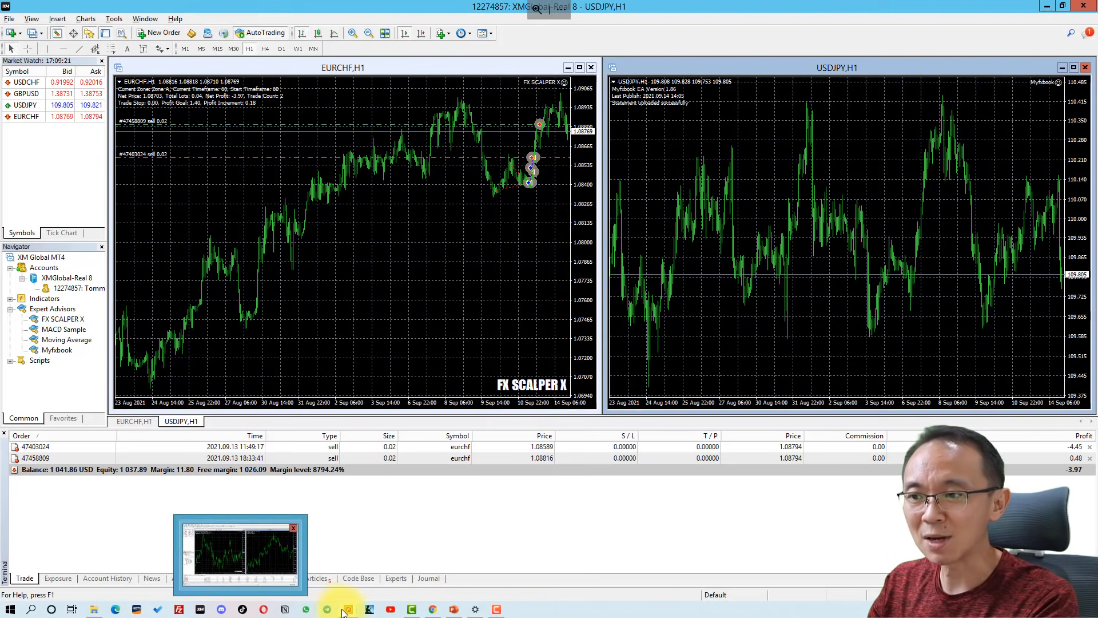
Close the FXVM - Amsterdam remote session and confirm disconnecting from it.
{"action": "mouse_move", "coordinate": [351, 613]}
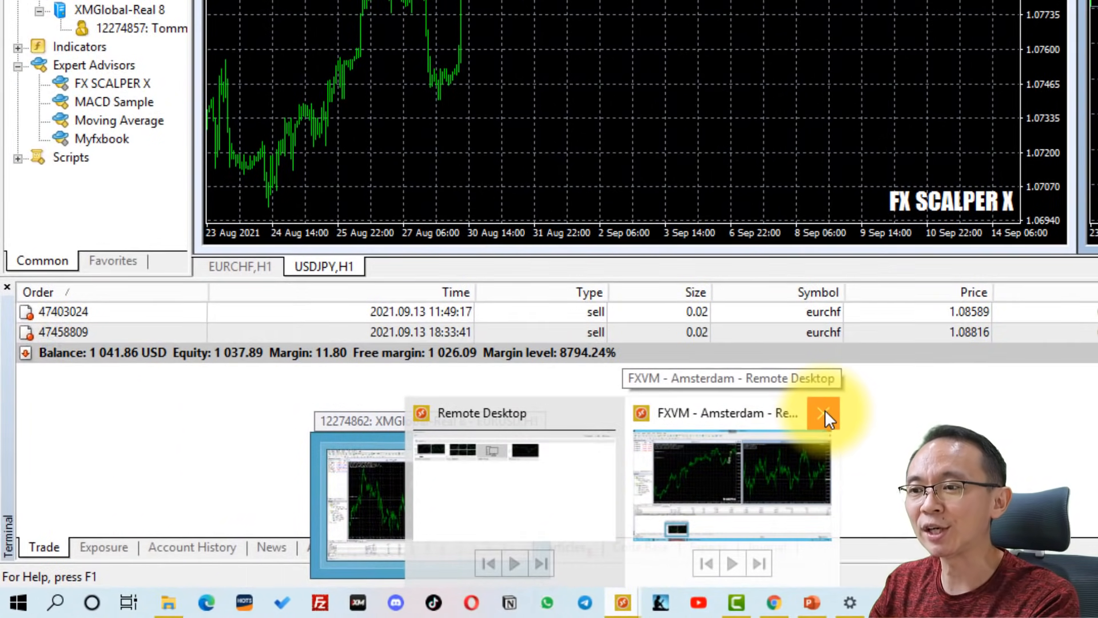
{"action": "left_click", "coordinate": [824, 412]}
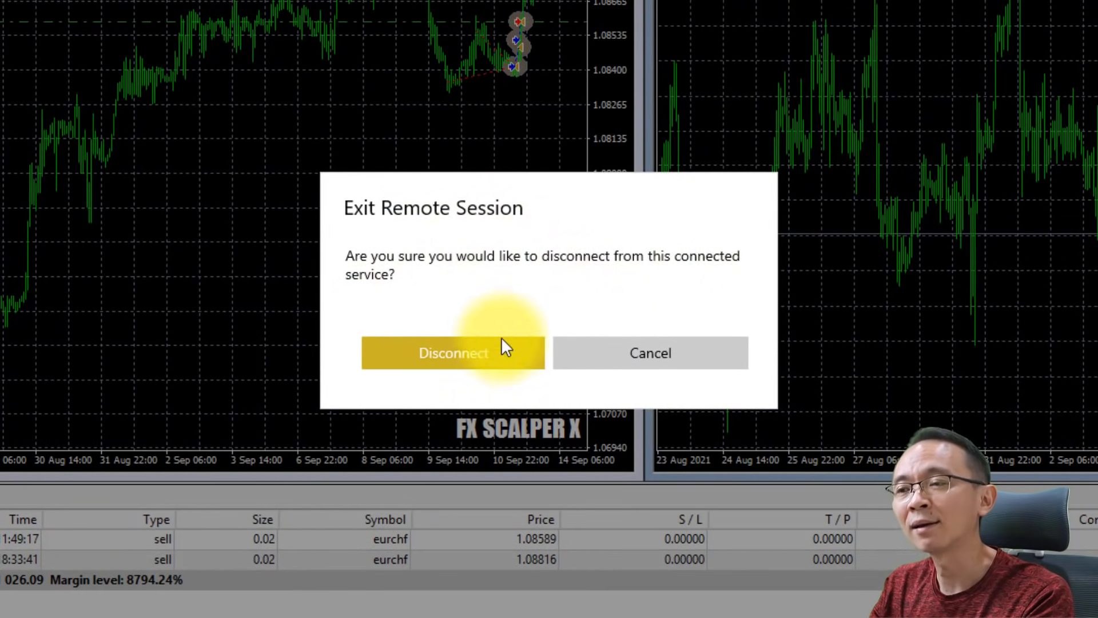
{"action": "left_click", "coordinate": [442, 354]}
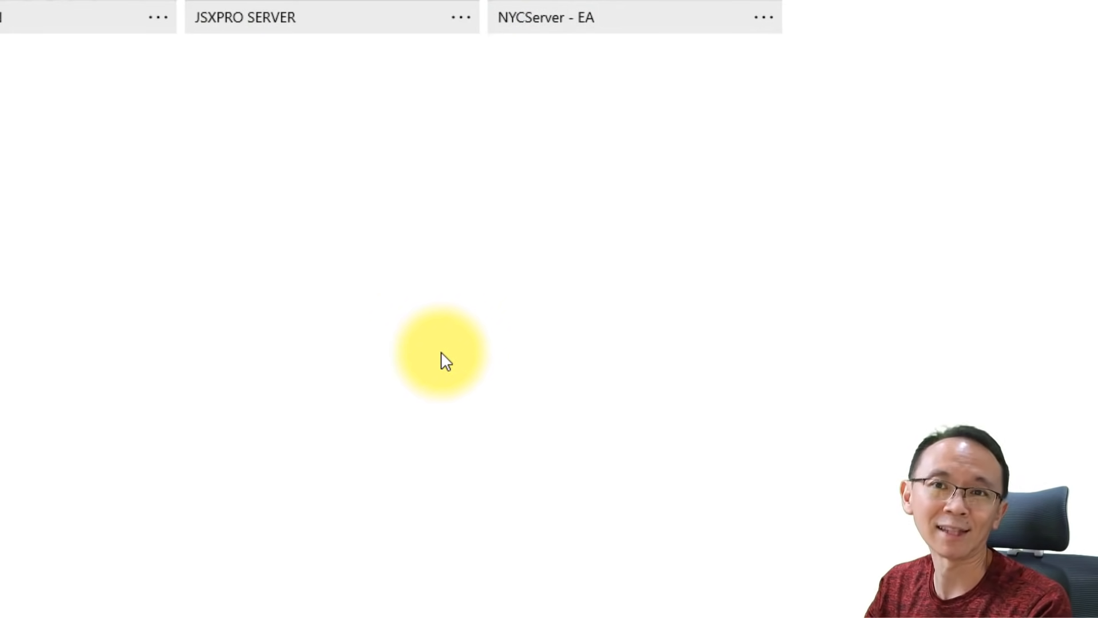